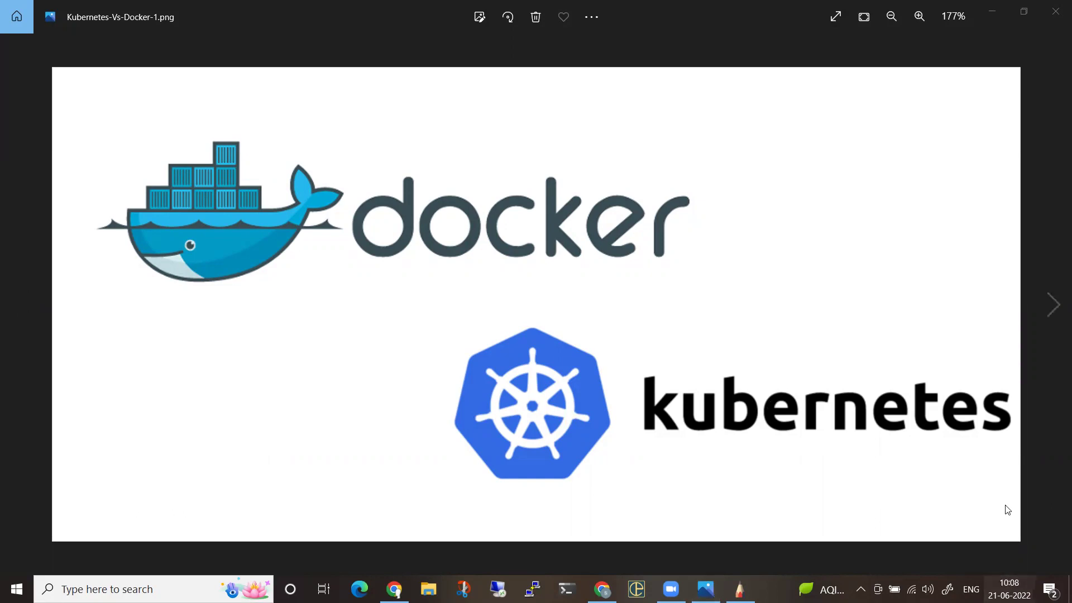
Step: Bring up the June 2022 calendar flyout over the Docker and Kubernetes logo image
{"action": "key", "text": "super+alt+d"}
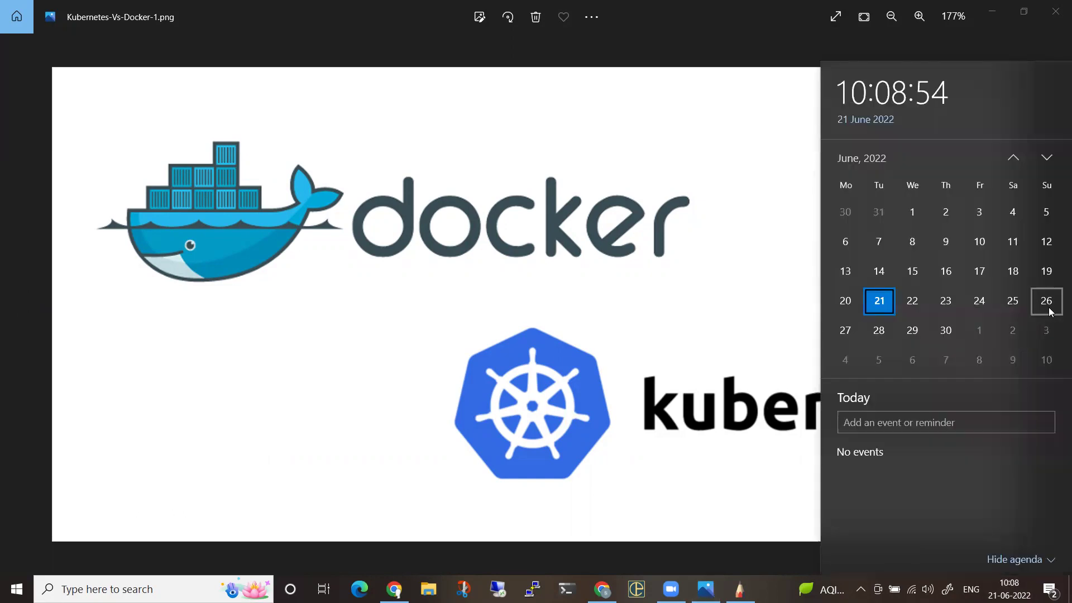
Step: Write '26 – 7 to 10 AM IST' in dark blue and underline the weekend note
{"action": "left_click", "coordinate": [741, 589]}
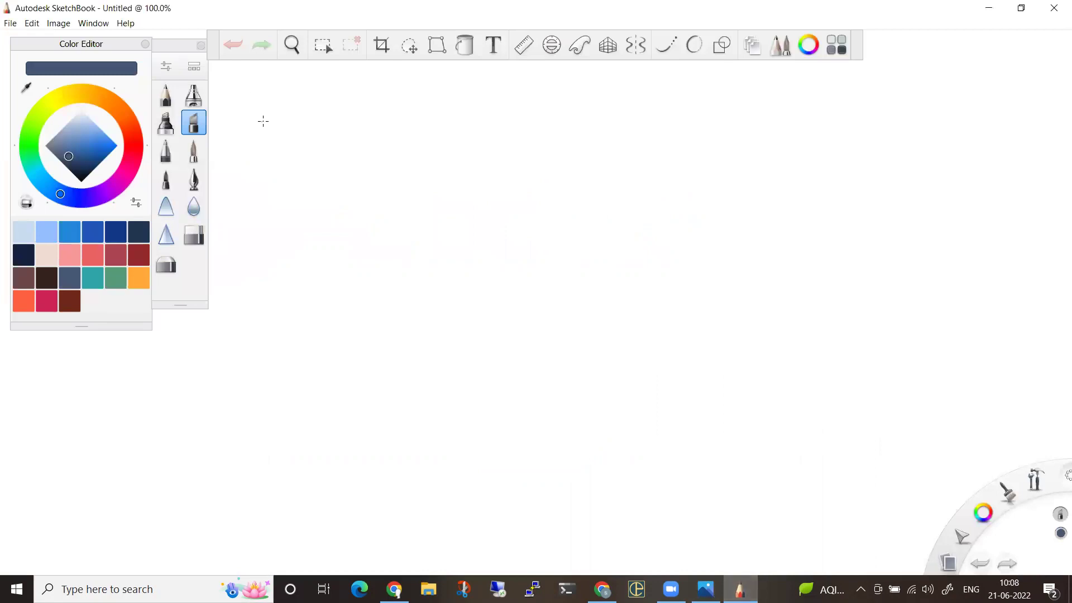
{"action": "mouse_move", "coordinate": [260, 125]}
{"action": "left_mouse_down"}
{"action": "mouse_move", "coordinate": [274, 139]}
{"action": "mouse_move", "coordinate": [326, 131]}
{"action": "left_mouse_up"}
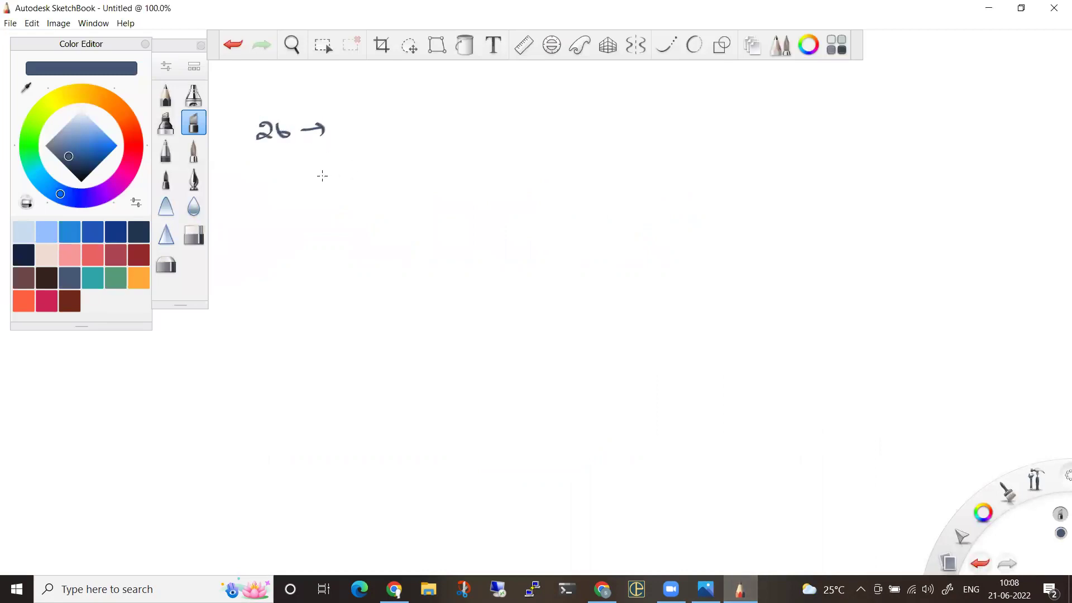
{"action": "mouse_move", "coordinate": [269, 185]}
{"action": "left_mouse_down"}
{"action": "mouse_move", "coordinate": [251, 200]}
{"action": "mouse_move", "coordinate": [285, 208]}
{"action": "mouse_move", "coordinate": [402, 181]}
{"action": "mouse_move", "coordinate": [479, 181]}
{"action": "left_mouse_up"}
{"action": "left_click_drag", "start_coordinate": [472, 175], "coordinate": [528, 179]}
{"action": "mouse_move", "coordinate": [536, 166]}
{"action": "left_mouse_down"}
{"action": "mouse_move", "coordinate": [590, 151]}
{"action": "mouse_move", "coordinate": [626, 165]}
{"action": "left_mouse_up"}
{"action": "mouse_move", "coordinate": [645, 144]}
{"action": "left_mouse_down"}
{"action": "mouse_move", "coordinate": [649, 161]}
{"action": "mouse_move", "coordinate": [696, 142]}
{"action": "left_mouse_up"}
{"action": "left_click_drag", "start_coordinate": [687, 144], "coordinate": [690, 158]}
{"action": "left_click_drag", "start_coordinate": [709, 137], "coordinate": [707, 159]}
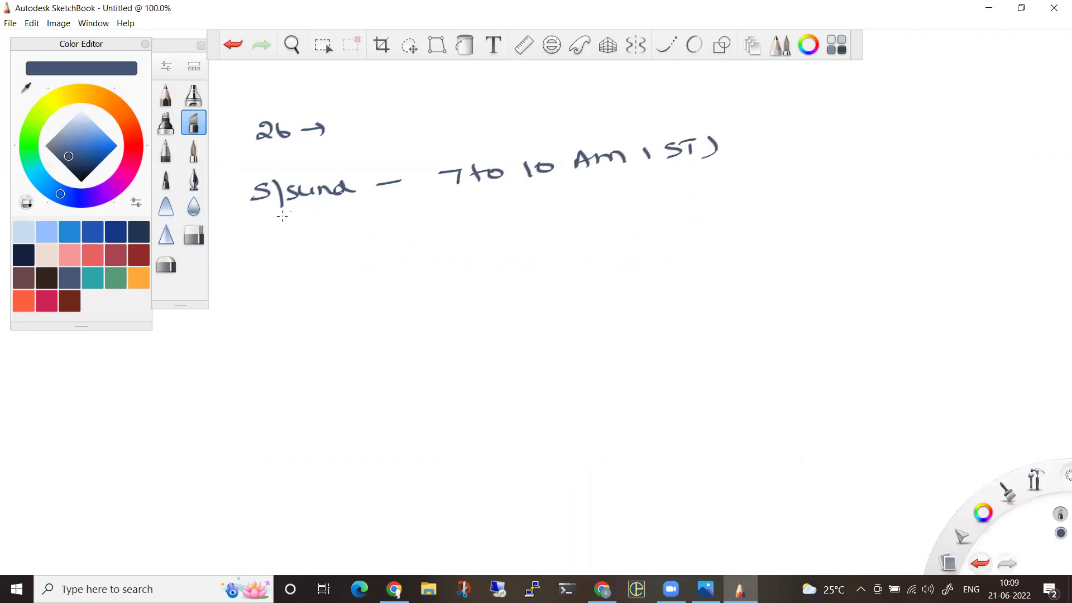
{"action": "left_click_drag", "start_coordinate": [278, 224], "coordinate": [334, 216]}
Step: Write 'Docker + Kubernetes' in red above the timing
{"action": "left_click", "coordinate": [124, 255]}
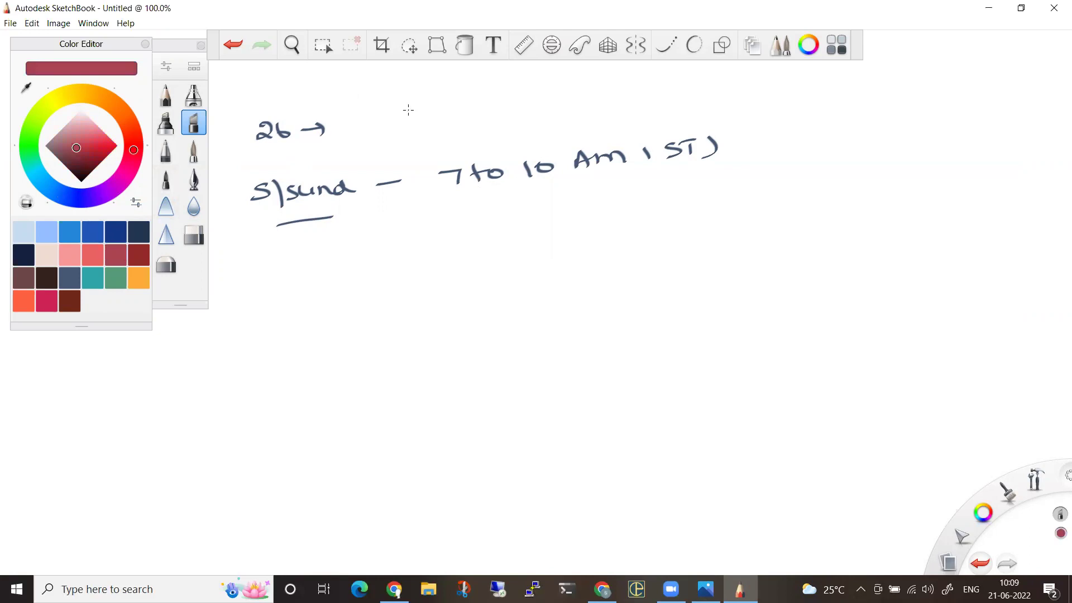
{"action": "left_click_drag", "start_coordinate": [404, 100], "coordinate": [414, 114]}
{"action": "mouse_move", "coordinate": [408, 99]}
{"action": "left_mouse_down"}
{"action": "mouse_move", "coordinate": [426, 116]}
{"action": "mouse_move", "coordinate": [467, 98]}
{"action": "mouse_move", "coordinate": [487, 109]}
{"action": "mouse_move", "coordinate": [585, 94]}
{"action": "left_mouse_up"}
{"action": "mouse_move", "coordinate": [578, 87]}
{"action": "left_mouse_down"}
{"action": "mouse_move", "coordinate": [581, 105]}
{"action": "mouse_move", "coordinate": [617, 101]}
{"action": "left_mouse_up"}
{"action": "mouse_move", "coordinate": [605, 85]}
{"action": "left_mouse_down"}
{"action": "mouse_move", "coordinate": [622, 95]}
{"action": "mouse_move", "coordinate": [725, 92]}
{"action": "left_mouse_up"}
{"action": "left_click_drag", "start_coordinate": [726, 79], "coordinate": [750, 93]}
{"action": "mouse_move", "coordinate": [780, 66]}
{"action": "left_mouse_down"}
{"action": "mouse_move", "coordinate": [782, 97]}
{"action": "mouse_move", "coordinate": [819, 88]}
{"action": "left_mouse_up"}
Step: Add '(CKA, CKAD)' in red, plus small red marks beside the notes
{"action": "mouse_move", "coordinate": [824, 85]}
{"action": "left_mouse_down"}
{"action": "mouse_move", "coordinate": [839, 73]}
{"action": "mouse_move", "coordinate": [841, 82]}
{"action": "left_mouse_up"}
{"action": "mouse_move", "coordinate": [854, 76]}
{"action": "left_mouse_down"}
{"action": "mouse_move", "coordinate": [804, 121]}
{"action": "mouse_move", "coordinate": [841, 117]}
{"action": "left_mouse_up"}
{"action": "left_click_drag", "start_coordinate": [851, 104], "coordinate": [866, 117]}
{"action": "left_click_drag", "start_coordinate": [880, 81], "coordinate": [878, 123]}
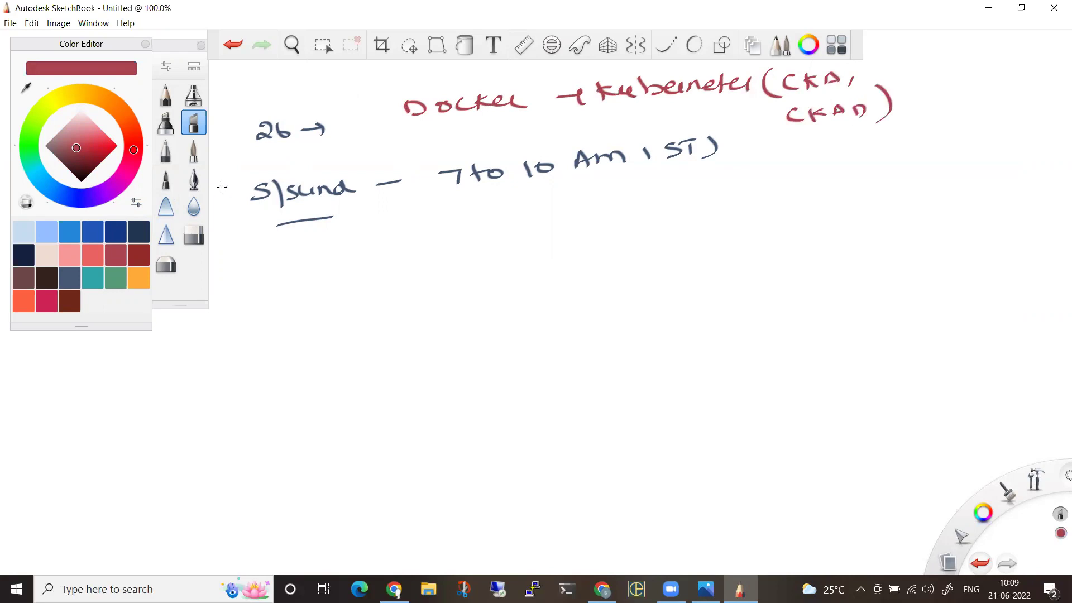
{"action": "left_click_drag", "start_coordinate": [220, 182], "coordinate": [234, 187]}
{"action": "left_click_drag", "start_coordinate": [711, 118], "coordinate": [728, 122]}
{"action": "left_click", "coordinate": [602, 590]}
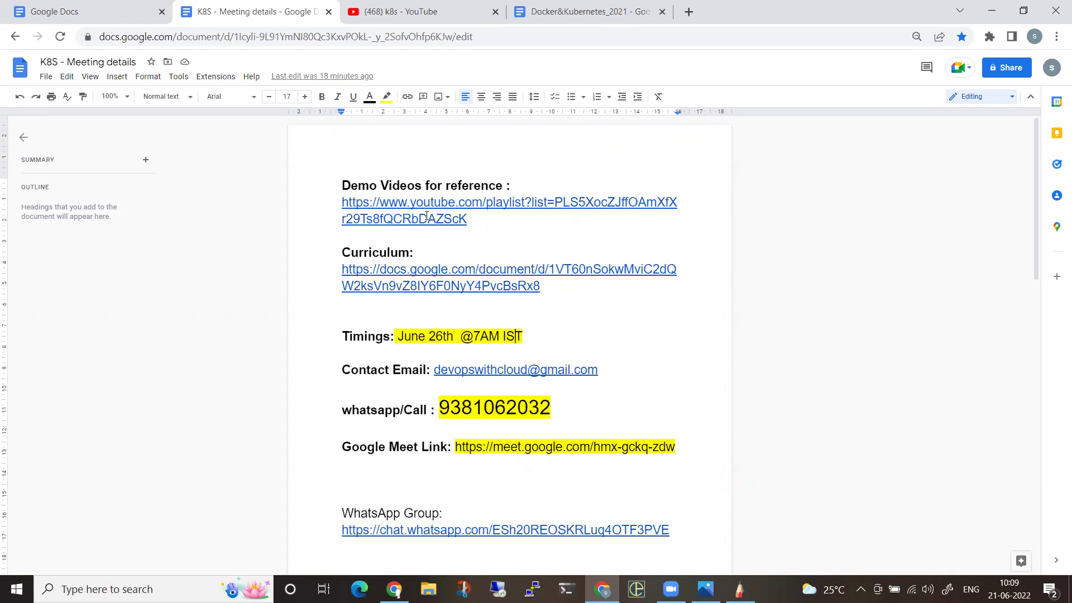
{"action": "left_click", "coordinate": [400, 11]}
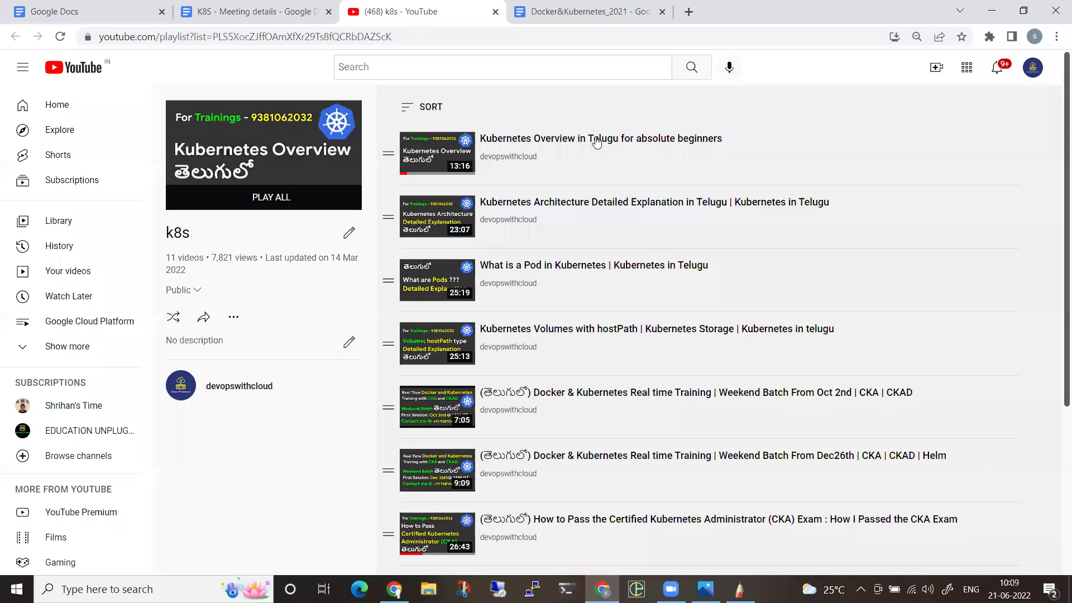
{"action": "scroll", "coordinate": [573, 143], "scroll_direction": "down", "scroll_amount": 4}
{"action": "scroll", "coordinate": [572, 143], "scroll_direction": "down", "scroll_amount": 1}
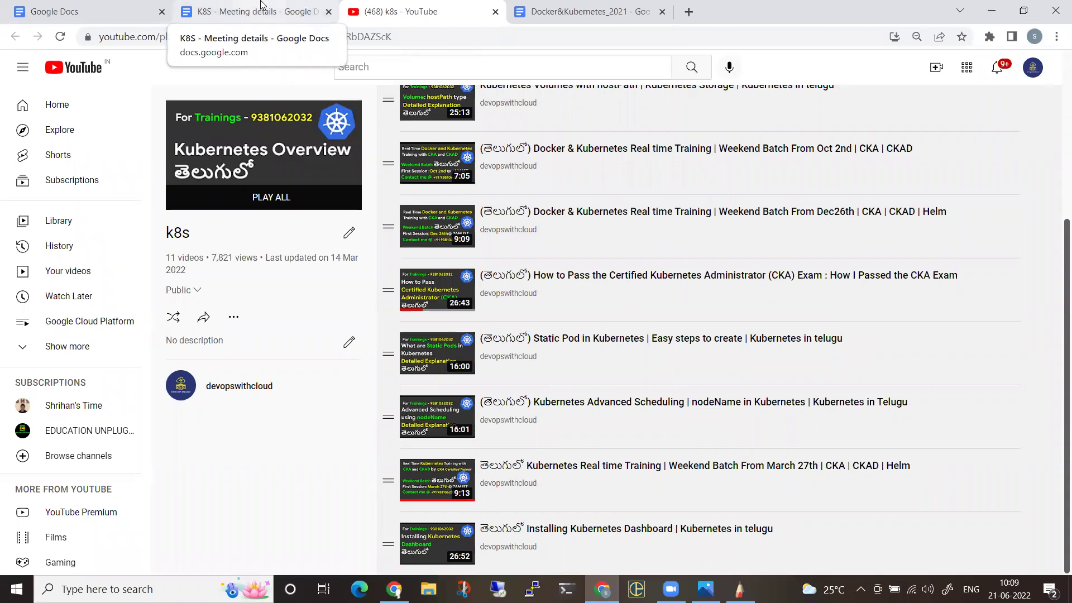
{"action": "left_click", "coordinate": [262, 10]}
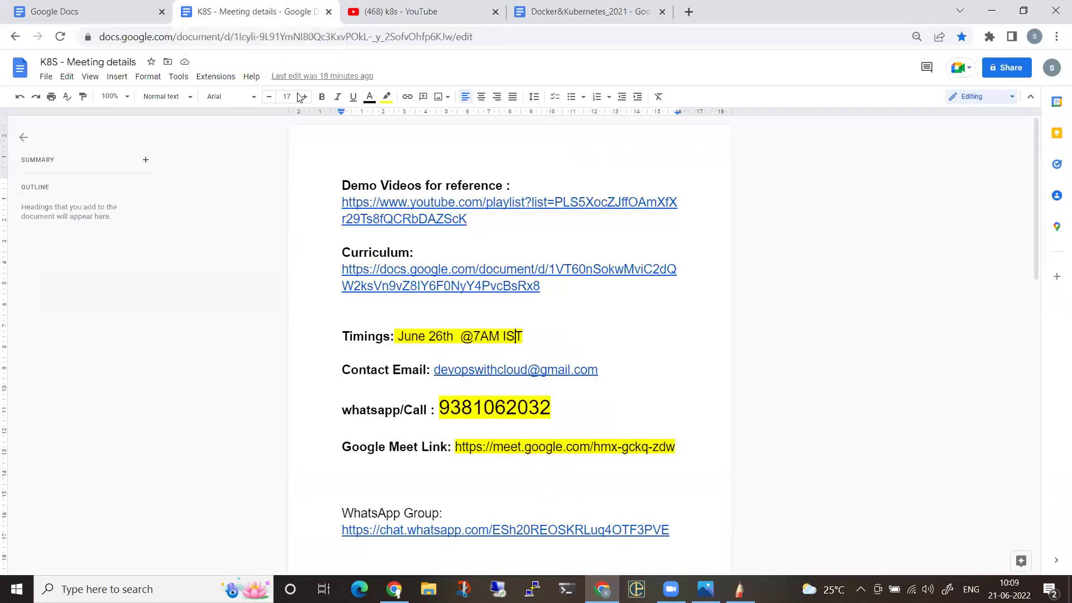
{"action": "left_click", "coordinate": [429, 273]}
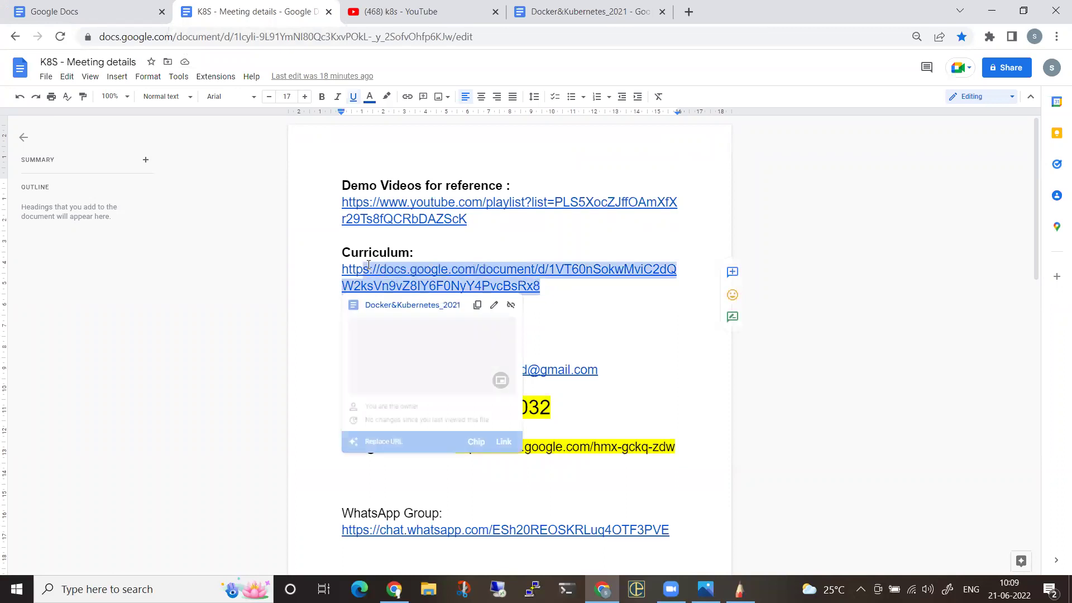
{"action": "scroll", "coordinate": [504, 336], "scroll_direction": "down", "scroll_amount": 3}
{"action": "left_click", "coordinate": [513, 276]}
{"action": "scroll", "coordinate": [509, 240], "scroll_direction": "up", "scroll_amount": 1}
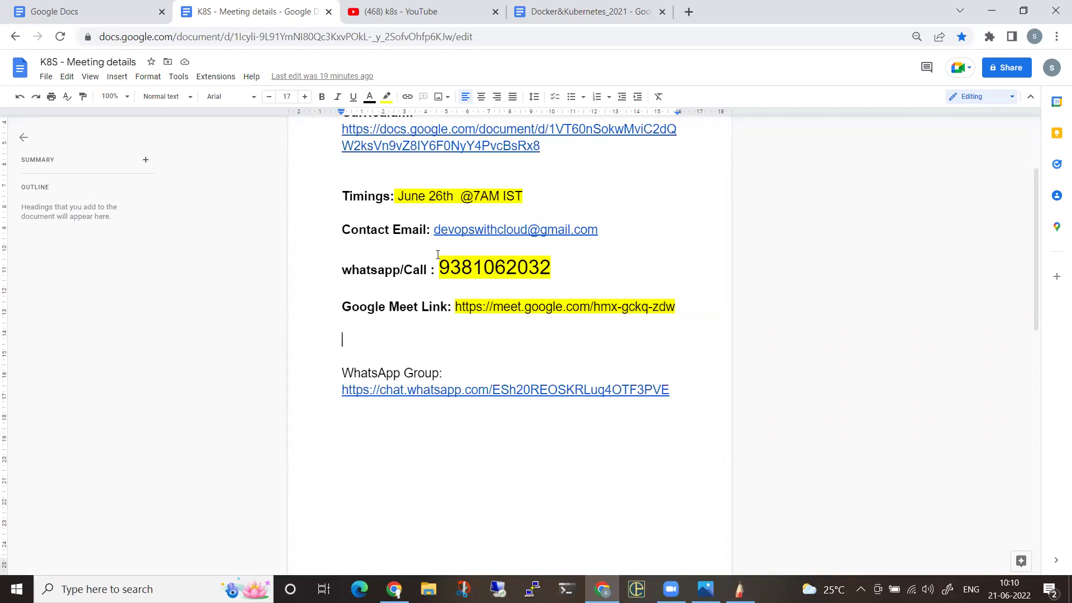
{"action": "double_click", "coordinate": [457, 266]}
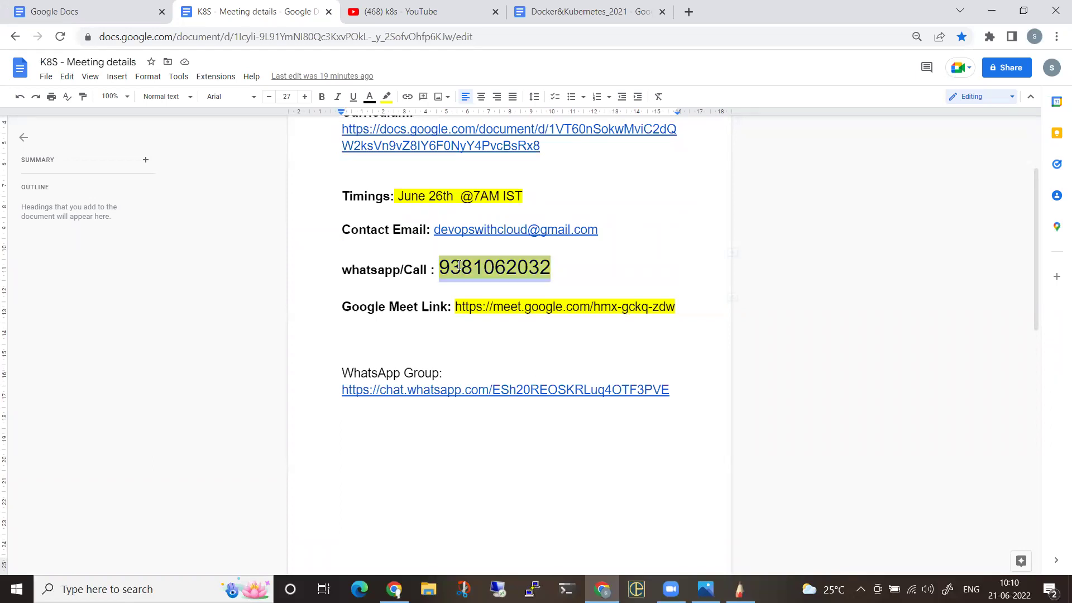
{"action": "left_click", "coordinate": [478, 338]}
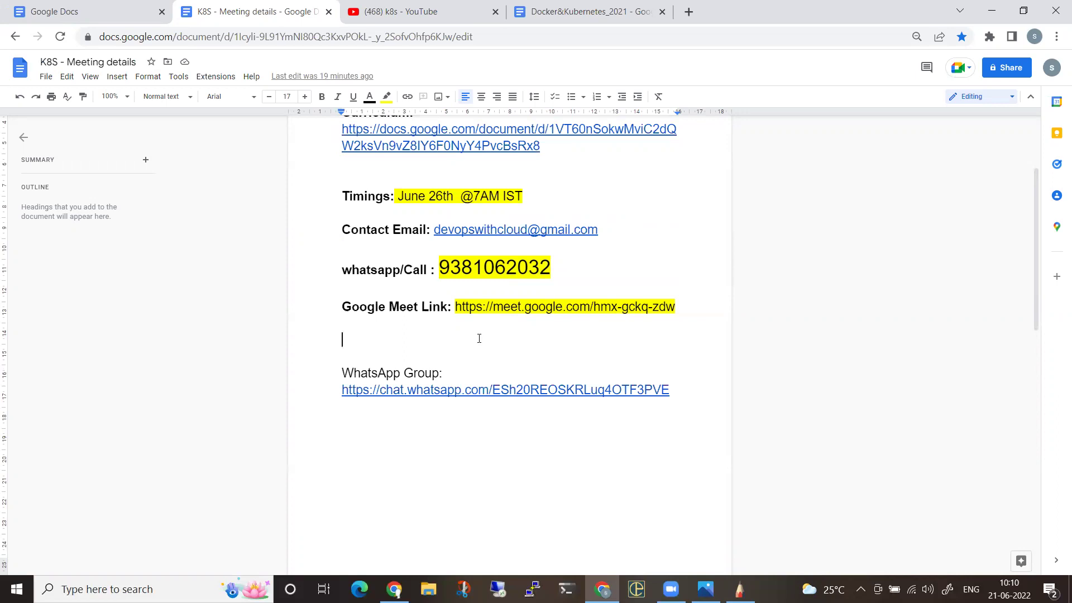
{"action": "left_click_drag", "start_coordinate": [455, 308], "coordinate": [678, 310]}
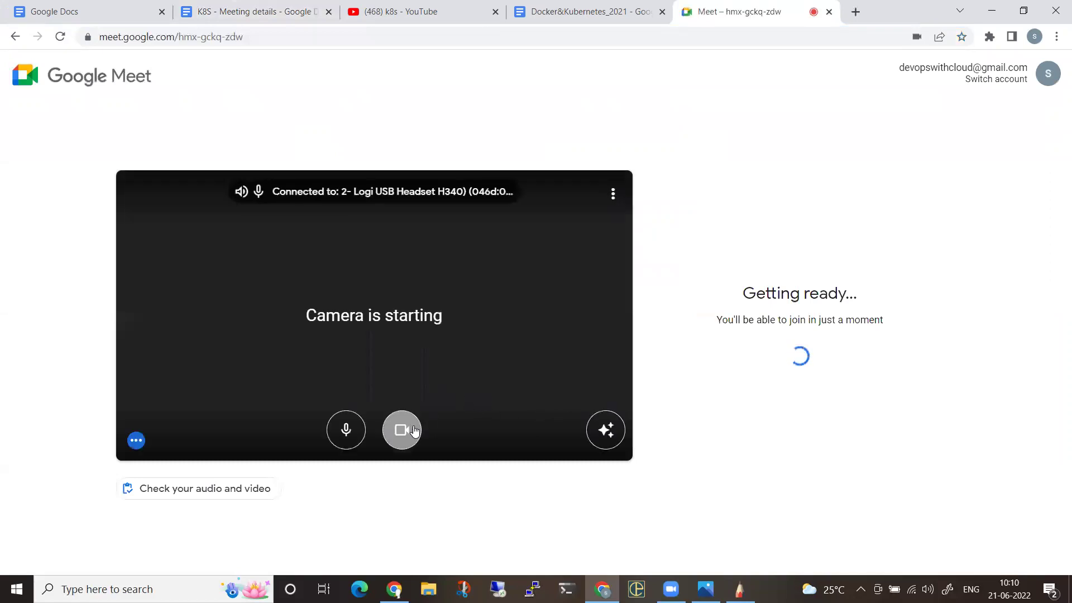
Step: Turn off the camera and microphone in the Meet lobby before joining
{"action": "left_click", "coordinate": [403, 429]}
{"action": "left_click", "coordinate": [346, 430]}
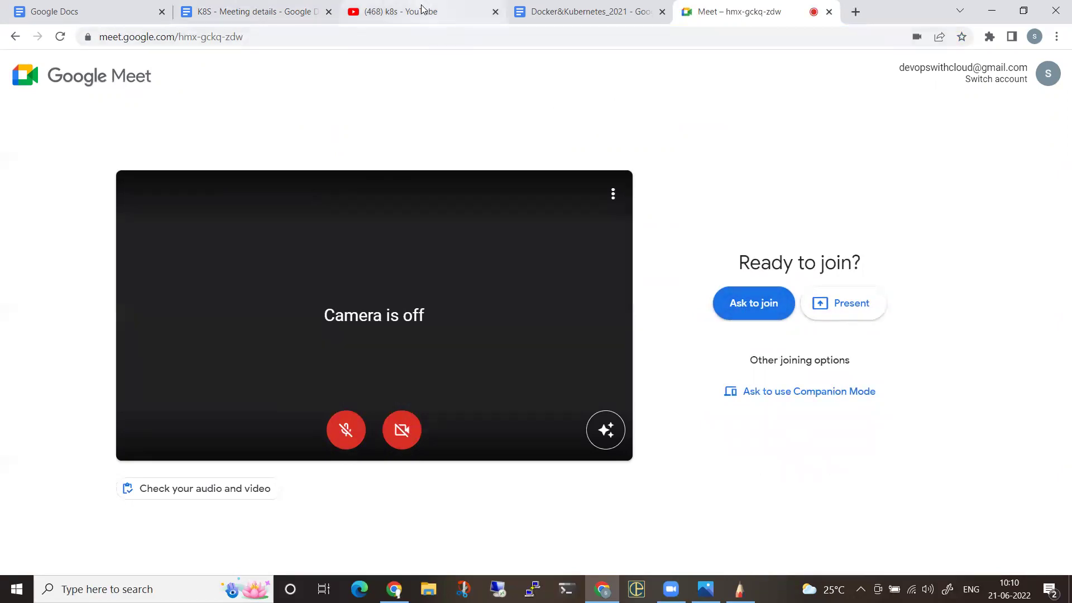
Step: Go back to the meeting details doc, then bring up the Docker&Kubernetes_2021 curriculum
{"action": "left_click", "coordinate": [251, 11]}
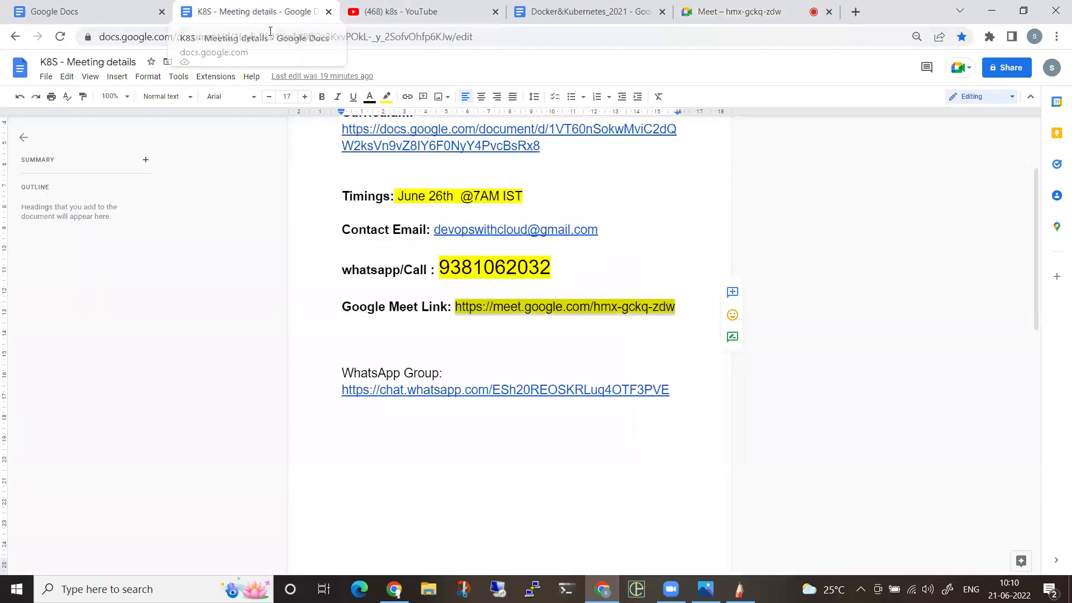
{"action": "left_click", "coordinate": [491, 421]}
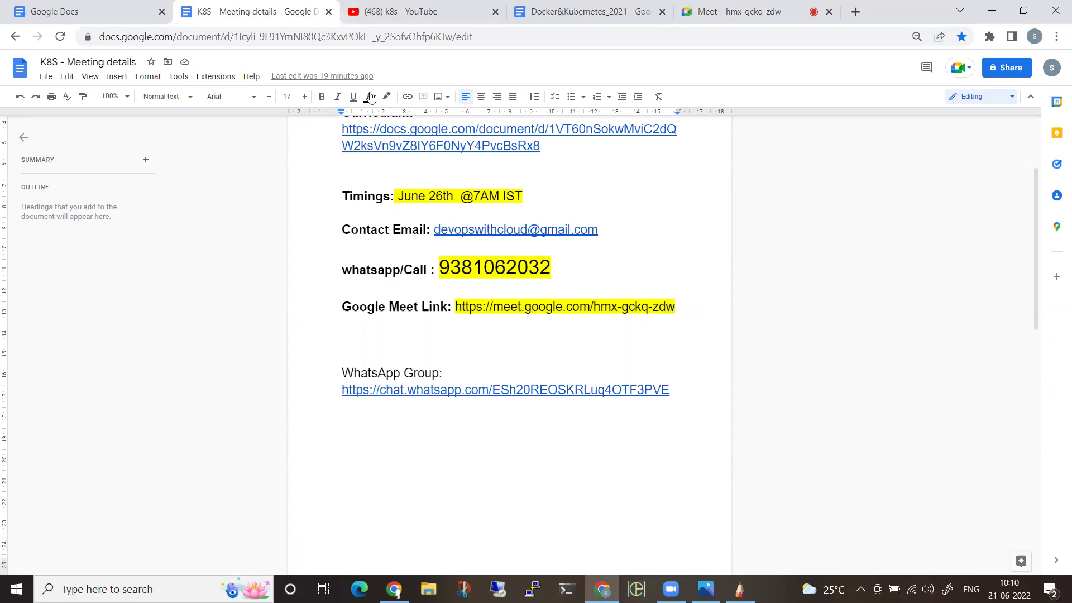
{"action": "left_click", "coordinate": [578, 10]}
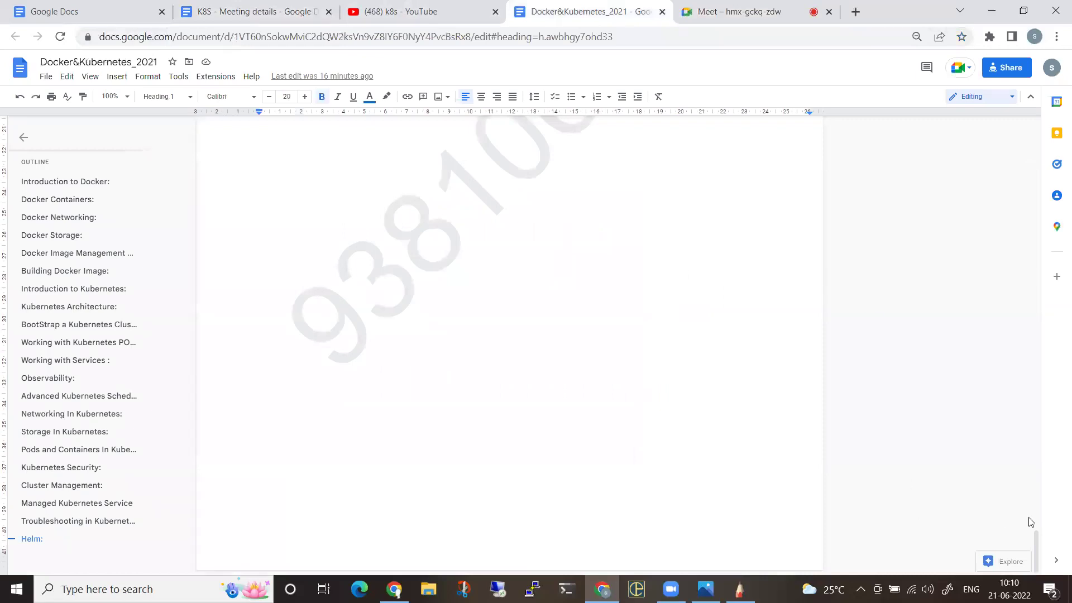
{"action": "left_click_drag", "start_coordinate": [1037, 553], "coordinate": [1041, 135]}
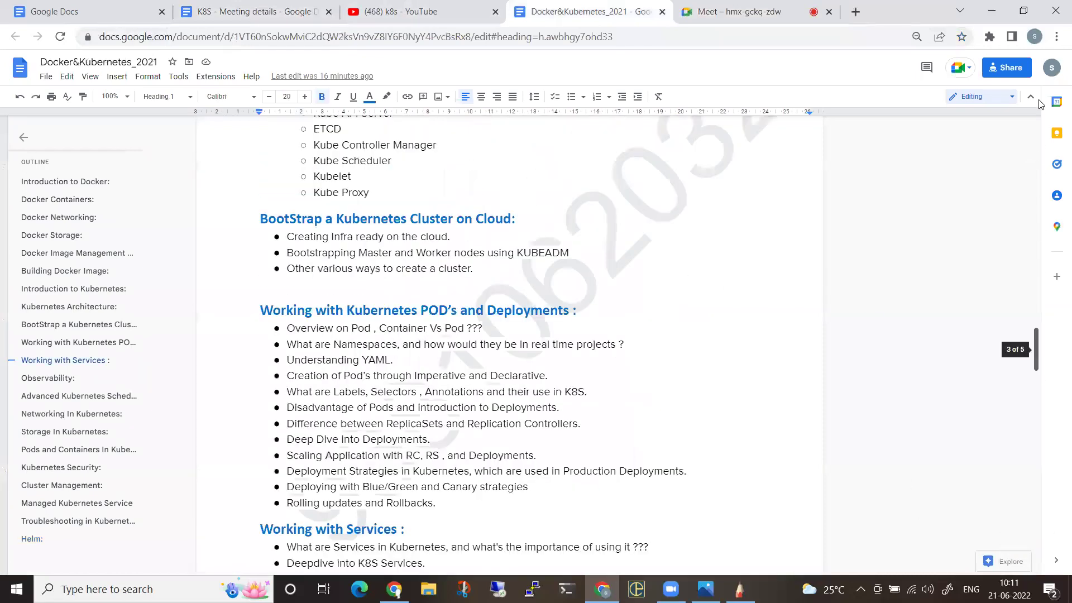
Step: Write the 2–2.5 months course duration and '20+ sessions' in red
{"action": "left_click", "coordinate": [738, 588]}
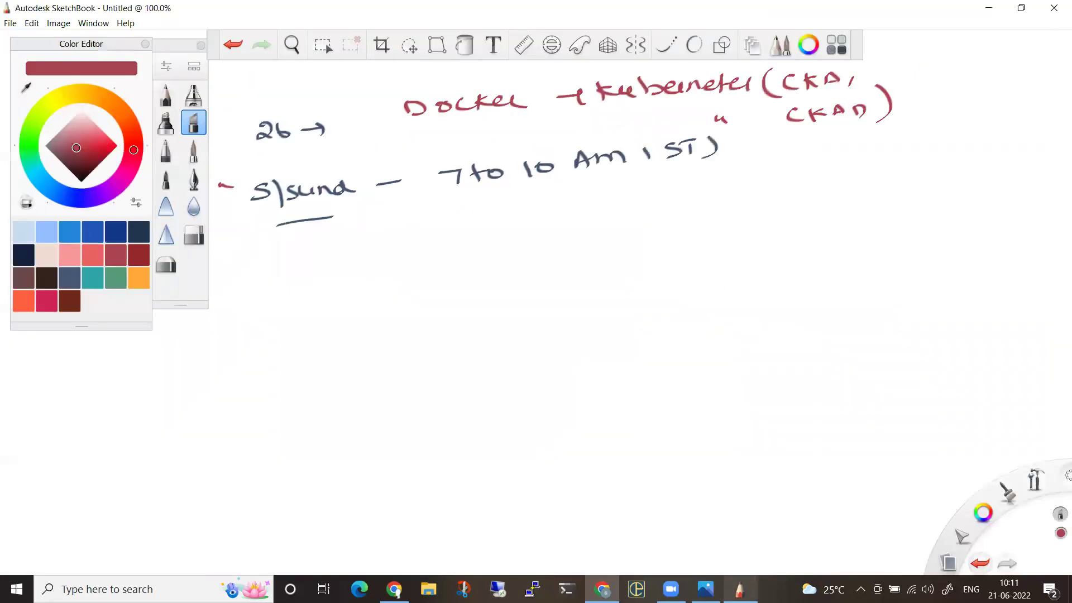
{"action": "mouse_move", "coordinate": [285, 261]}
{"action": "left_mouse_down"}
{"action": "mouse_move", "coordinate": [294, 283]}
{"action": "mouse_move", "coordinate": [509, 251]}
{"action": "mouse_move", "coordinate": [520, 264]}
{"action": "mouse_move", "coordinate": [285, 300]}
{"action": "left_mouse_up"}
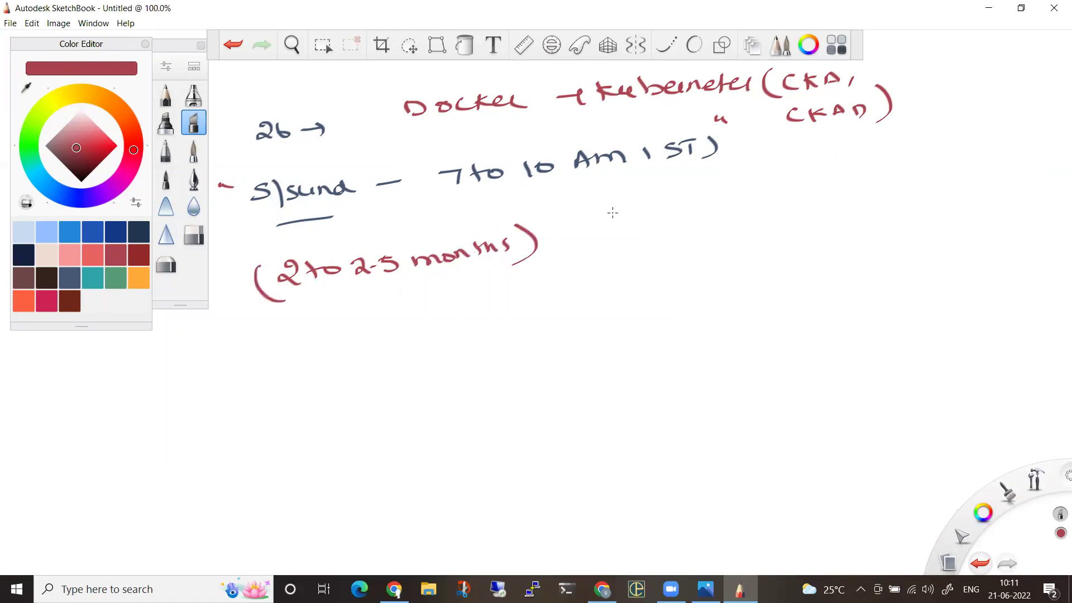
{"action": "mouse_move", "coordinate": [613, 213]}
{"action": "left_mouse_down"}
{"action": "mouse_move", "coordinate": [628, 233]}
{"action": "mouse_move", "coordinate": [645, 230]}
{"action": "left_mouse_up"}
{"action": "mouse_move", "coordinate": [653, 220]}
{"action": "left_mouse_down"}
{"action": "mouse_move", "coordinate": [672, 219]}
{"action": "mouse_move", "coordinate": [662, 232]}
{"action": "mouse_move", "coordinate": [691, 226]}
{"action": "left_mouse_up"}
{"action": "mouse_move", "coordinate": [707, 208]}
{"action": "left_mouse_down"}
{"action": "mouse_move", "coordinate": [719, 219]}
{"action": "mouse_move", "coordinate": [753, 214]}
{"action": "left_mouse_up"}
{"action": "mouse_move", "coordinate": [752, 207]}
{"action": "left_mouse_down"}
{"action": "mouse_move", "coordinate": [762, 218]}
{"action": "mouse_move", "coordinate": [796, 214]}
{"action": "left_mouse_up"}
Step: Add an arrow, '3hrs' per session, an underlined '60 hrs' total, and a dash before 3hrs
{"action": "mouse_move", "coordinate": [680, 243]}
{"action": "left_mouse_down"}
{"action": "mouse_move", "coordinate": [686, 273]}
{"action": "mouse_move", "coordinate": [695, 268]}
{"action": "left_mouse_up"}
{"action": "left_click_drag", "start_coordinate": [642, 314], "coordinate": [669, 330]}
{"action": "mouse_move", "coordinate": [668, 311]}
{"action": "left_mouse_down"}
{"action": "mouse_move", "coordinate": [685, 327]}
{"action": "mouse_move", "coordinate": [711, 323]}
{"action": "left_mouse_up"}
{"action": "mouse_move", "coordinate": [741, 292]}
{"action": "left_mouse_down"}
{"action": "mouse_move", "coordinate": [853, 274]}
{"action": "mouse_move", "coordinate": [801, 312]}
{"action": "left_mouse_up"}
{"action": "mouse_move", "coordinate": [806, 295]}
{"action": "left_mouse_down"}
{"action": "mouse_move", "coordinate": [821, 308]}
{"action": "mouse_move", "coordinate": [856, 304]}
{"action": "left_mouse_up"}
{"action": "left_click_drag", "start_coordinate": [868, 284], "coordinate": [869, 301]}
{"action": "left_click_drag", "start_coordinate": [778, 332], "coordinate": [885, 316]}
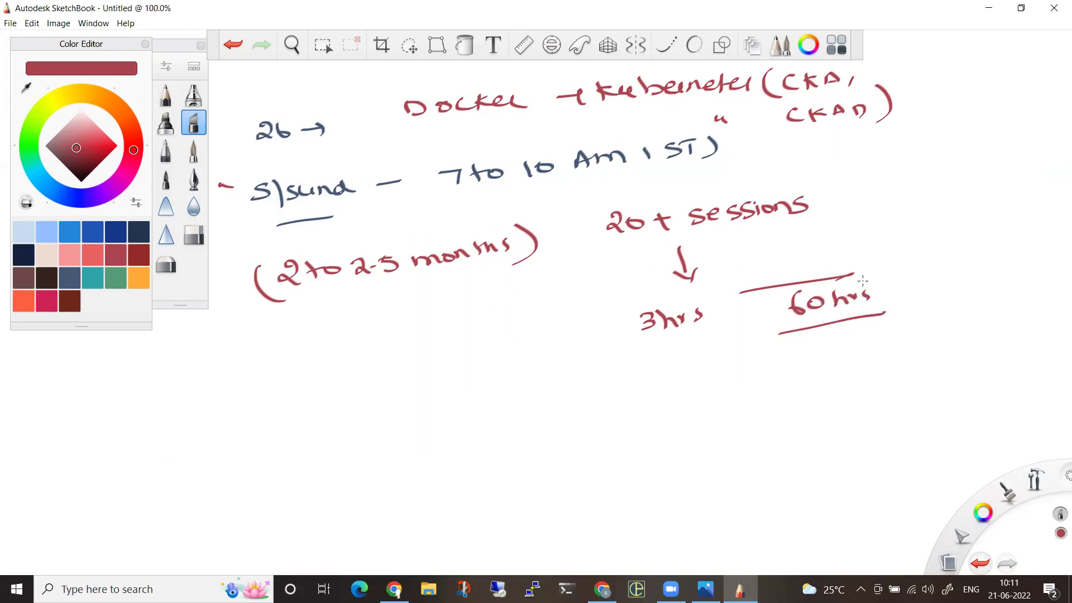
{"action": "left_click_drag", "start_coordinate": [531, 324], "coordinate": [562, 318]}
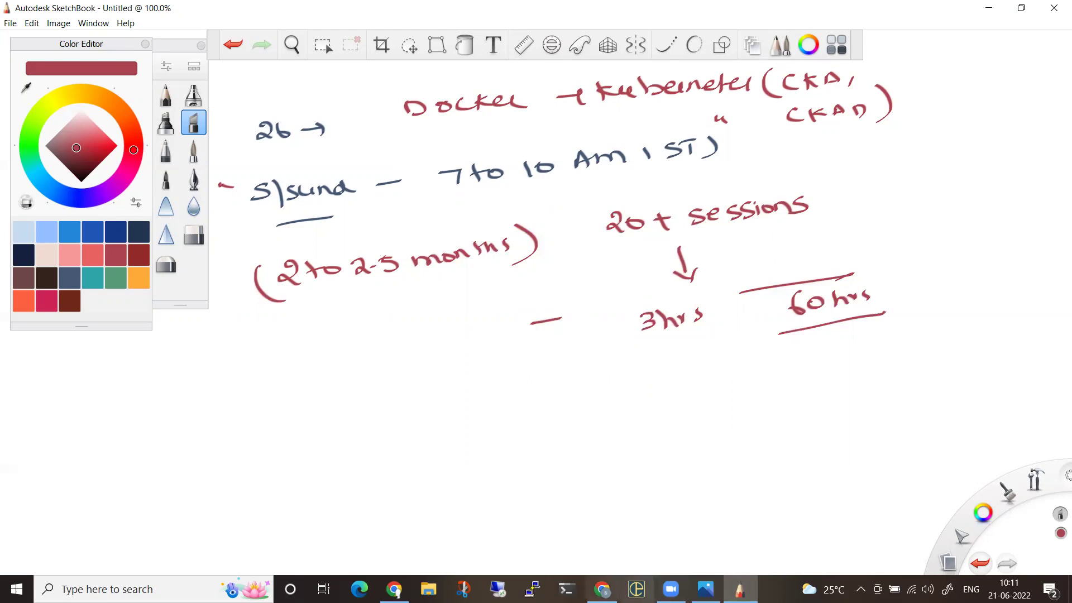
{"action": "left_click", "coordinate": [603, 588]}
{"action": "scroll", "coordinate": [325, 374], "scroll_direction": "down", "scroll_amount": 3}
{"action": "scroll", "coordinate": [325, 375], "scroll_direction": "down", "scroll_amount": 1}
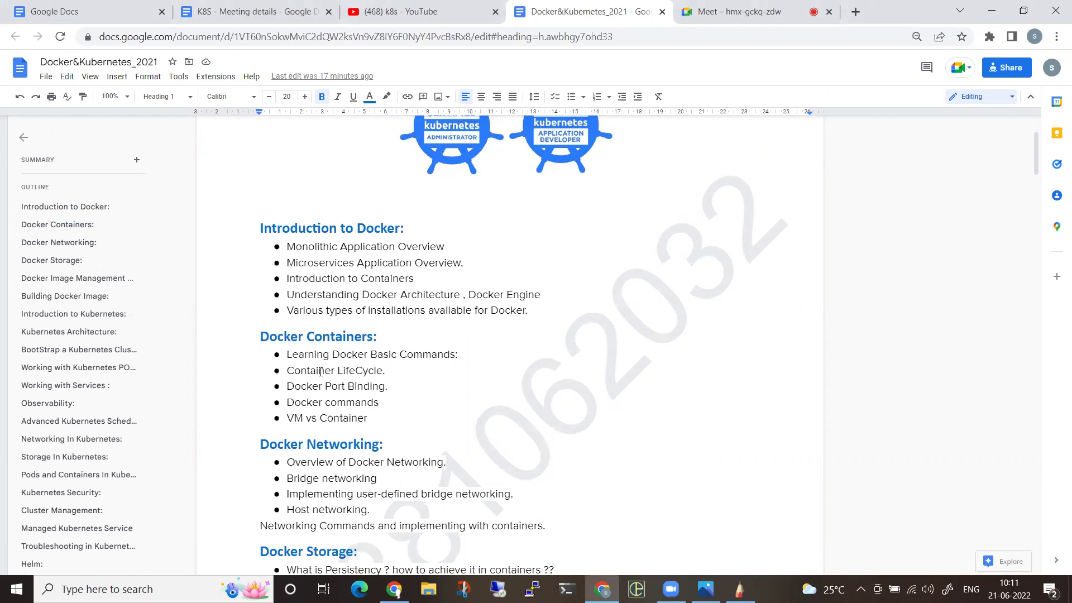
{"action": "scroll", "coordinate": [321, 371], "scroll_direction": "down", "scroll_amount": 3}
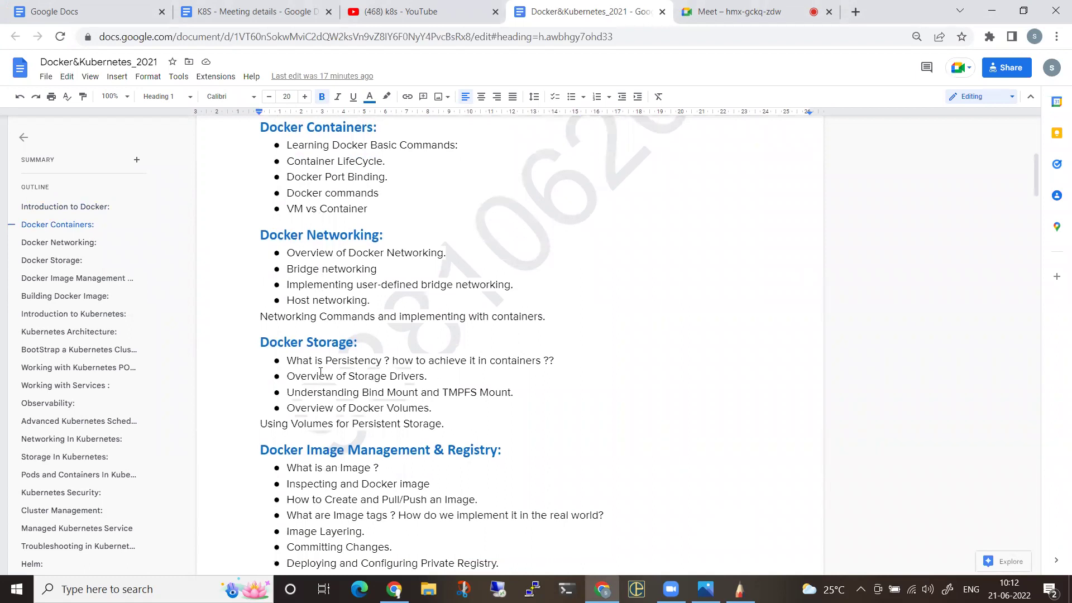
{"action": "scroll", "coordinate": [320, 372], "scroll_direction": "down", "scroll_amount": 4}
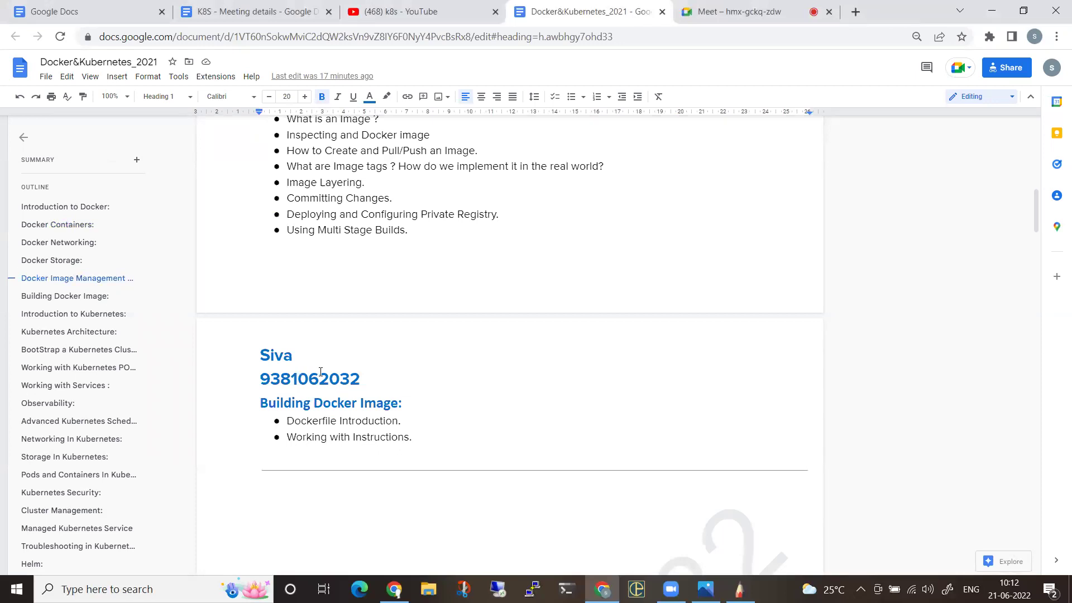
{"action": "scroll", "coordinate": [320, 371], "scroll_direction": "down", "scroll_amount": 1}
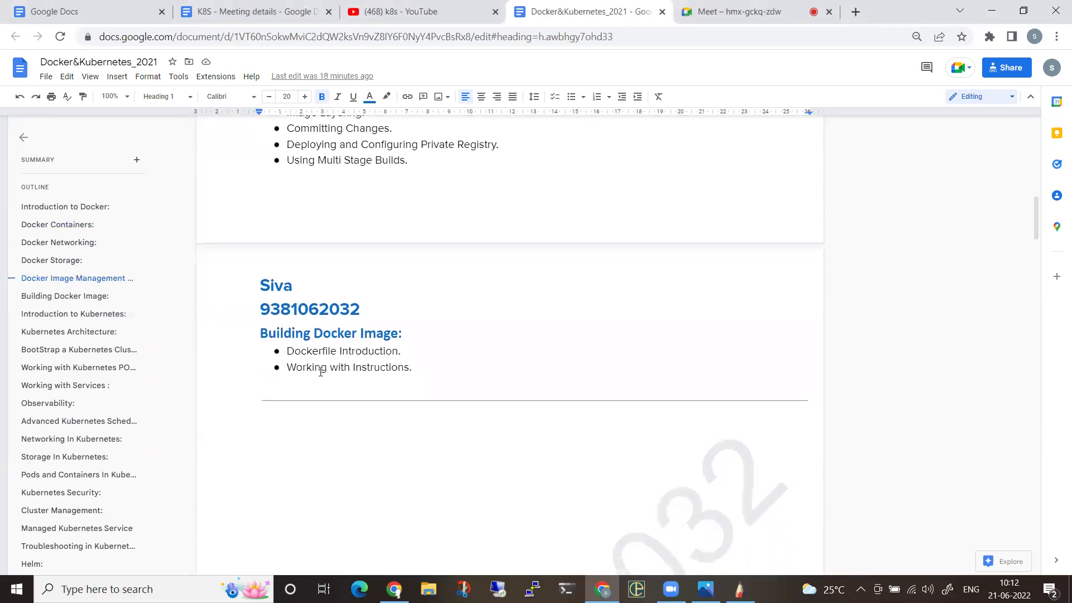
{"action": "scroll", "coordinate": [321, 375], "scroll_direction": "down", "scroll_amount": 2}
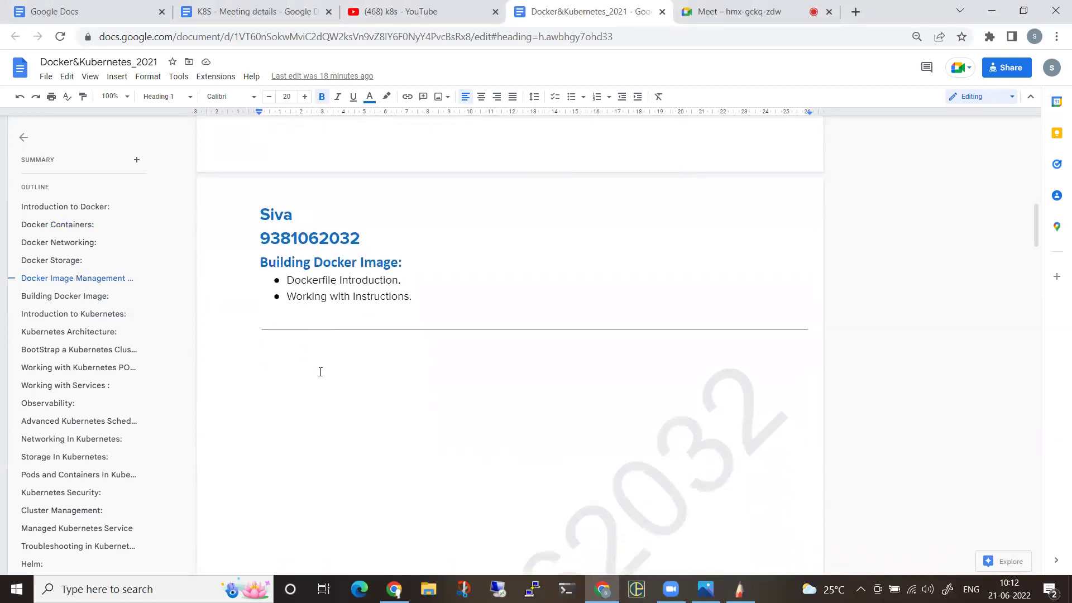
{"action": "scroll", "coordinate": [320, 375], "scroll_direction": "down", "scroll_amount": 3}
{"action": "scroll", "coordinate": [320, 375], "scroll_direction": "down", "scroll_amount": 3}
{"action": "scroll", "coordinate": [320, 371], "scroll_direction": "down", "scroll_amount": 3}
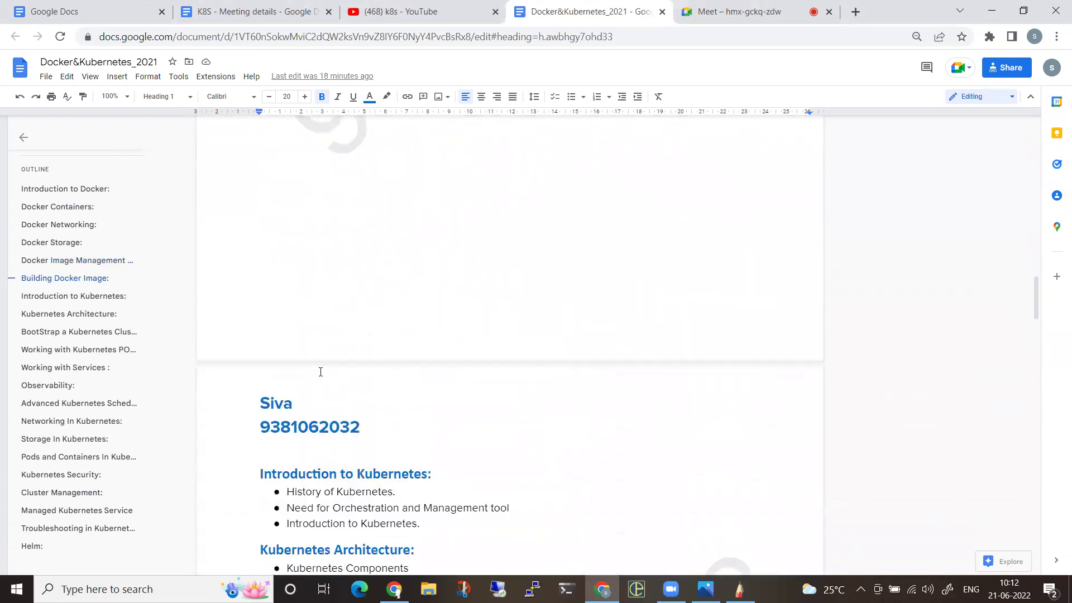
{"action": "scroll", "coordinate": [320, 371], "scroll_direction": "down", "scroll_amount": 2}
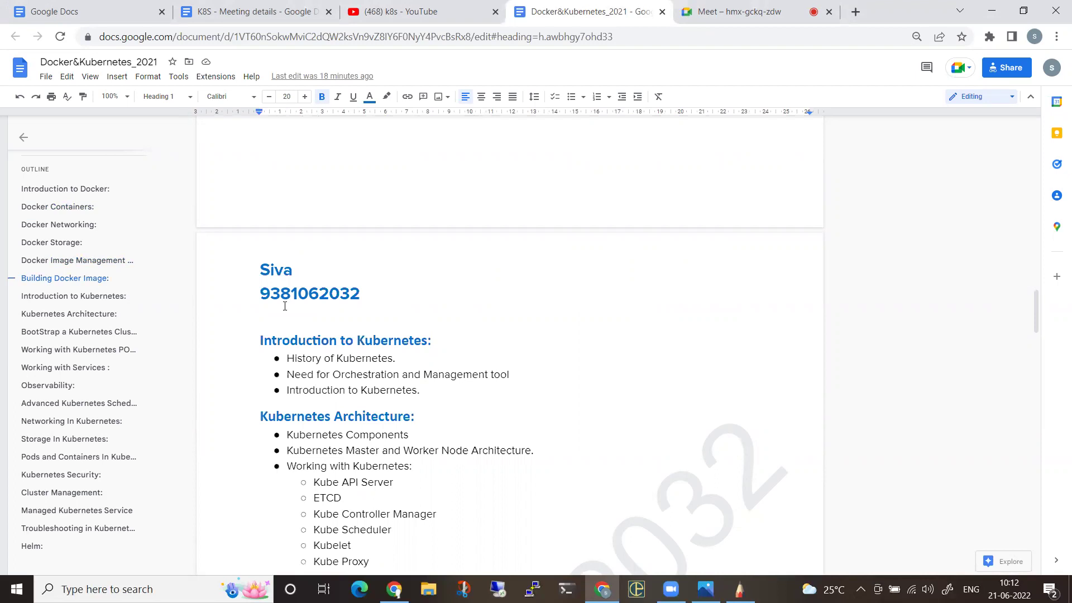
{"action": "scroll", "coordinate": [285, 307], "scroll_direction": "down", "scroll_amount": 3}
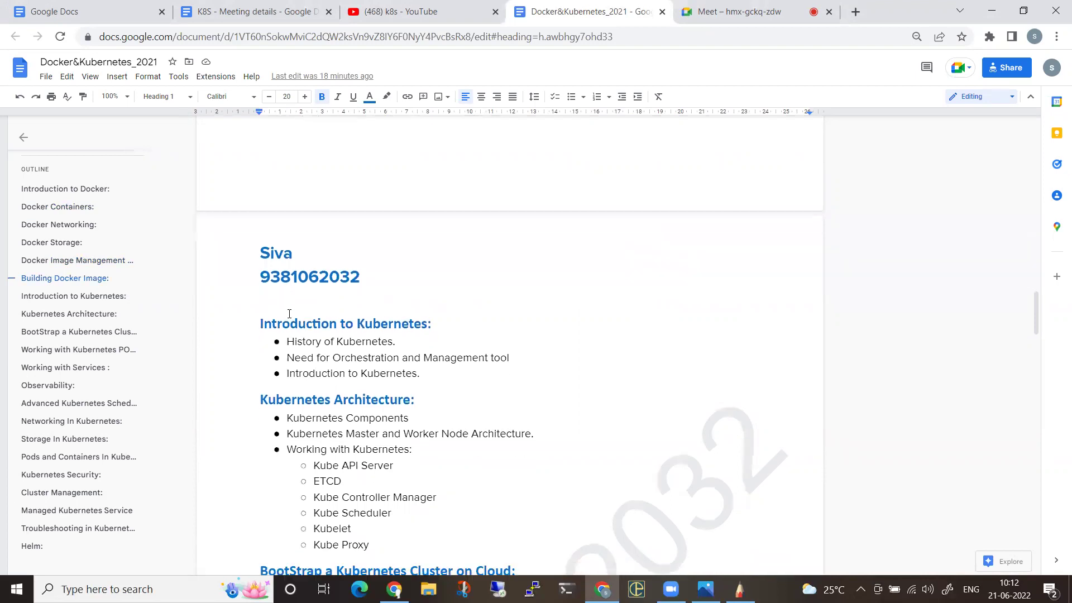
{"action": "scroll", "coordinate": [288, 314], "scroll_direction": "down", "scroll_amount": 1}
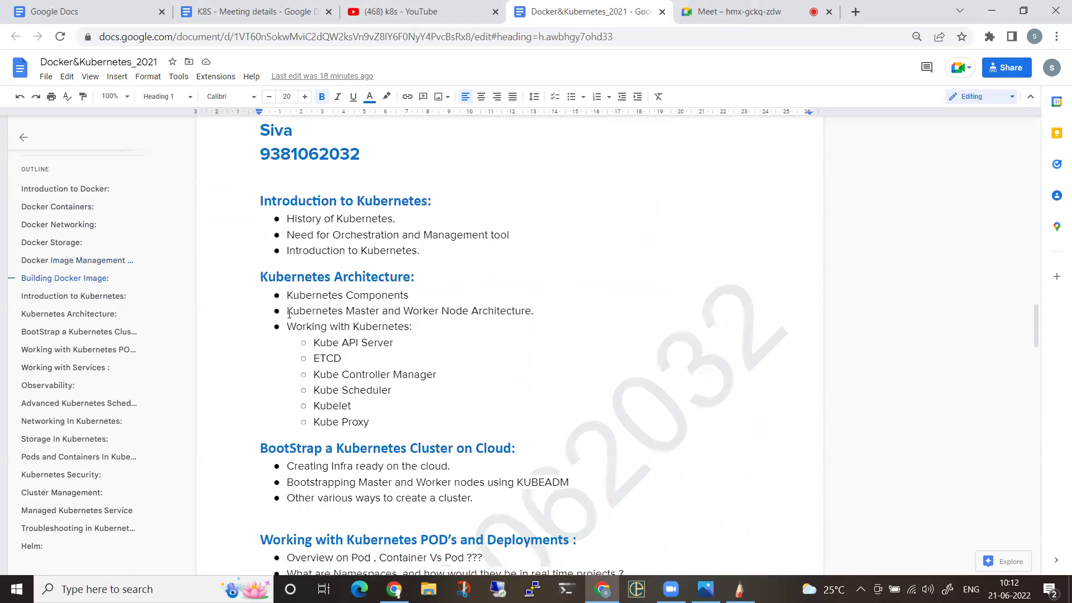
Step: Review the curriculum's Security, Managed Kubernetes Service and Helm sections, then return to SketchBook
{"action": "left_click", "coordinate": [401, 11]}
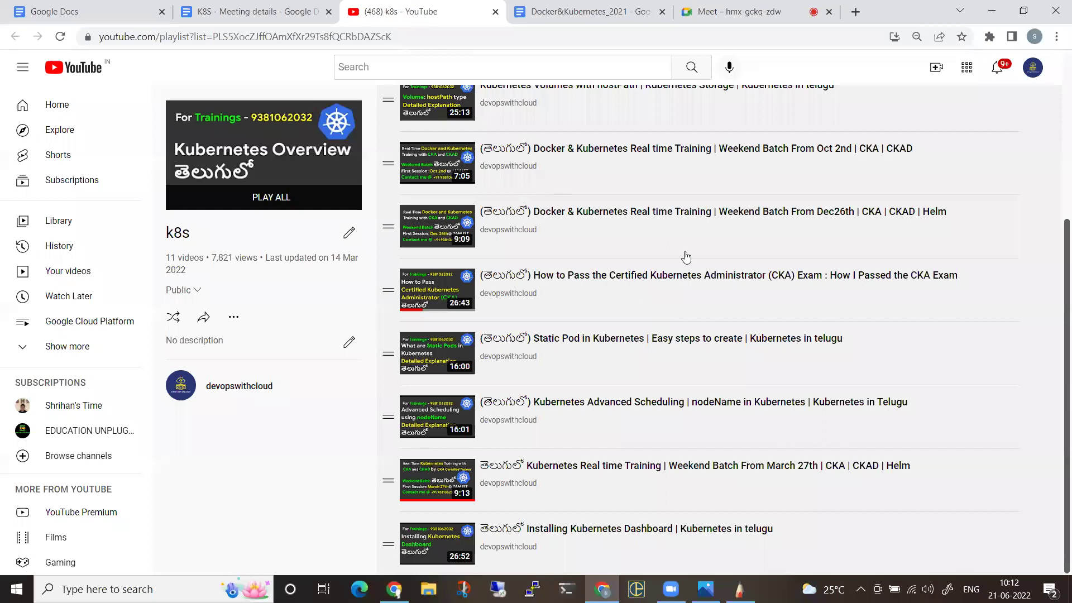
{"action": "scroll", "coordinate": [686, 257], "scroll_direction": "up", "scroll_amount": 3}
{"action": "scroll", "coordinate": [584, 181], "scroll_direction": "up", "scroll_amount": 2}
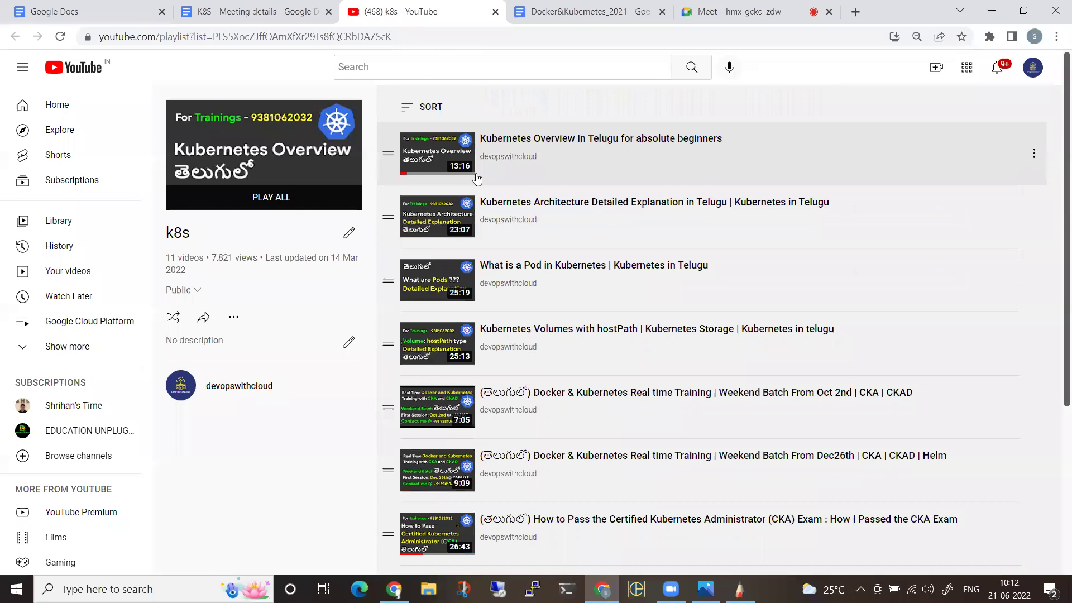
{"action": "left_click", "coordinate": [586, 11]}
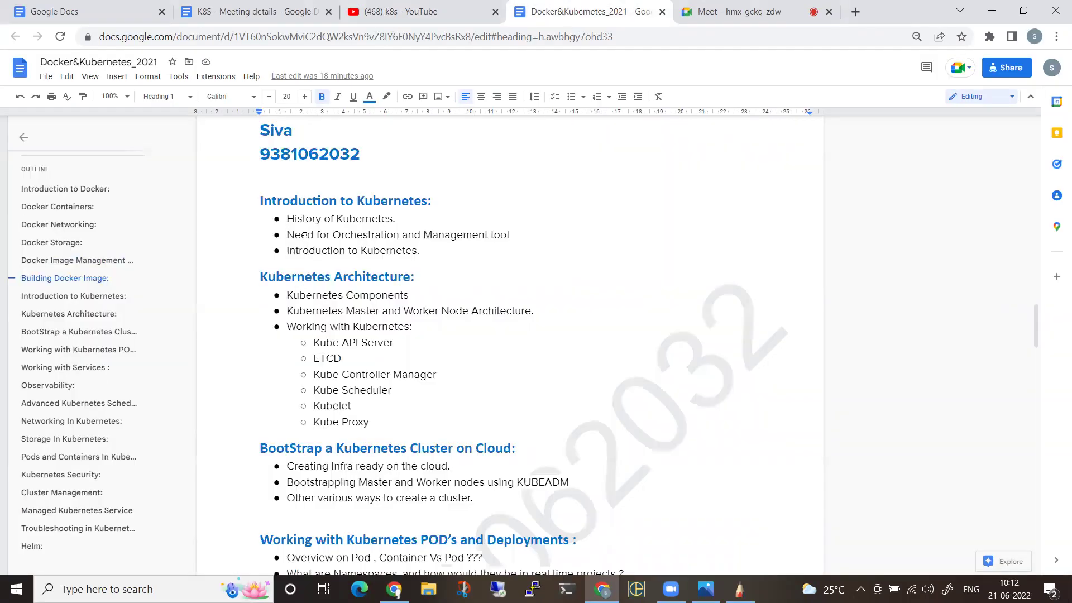
{"action": "scroll", "coordinate": [440, 352], "scroll_direction": "down", "scroll_amount": 3}
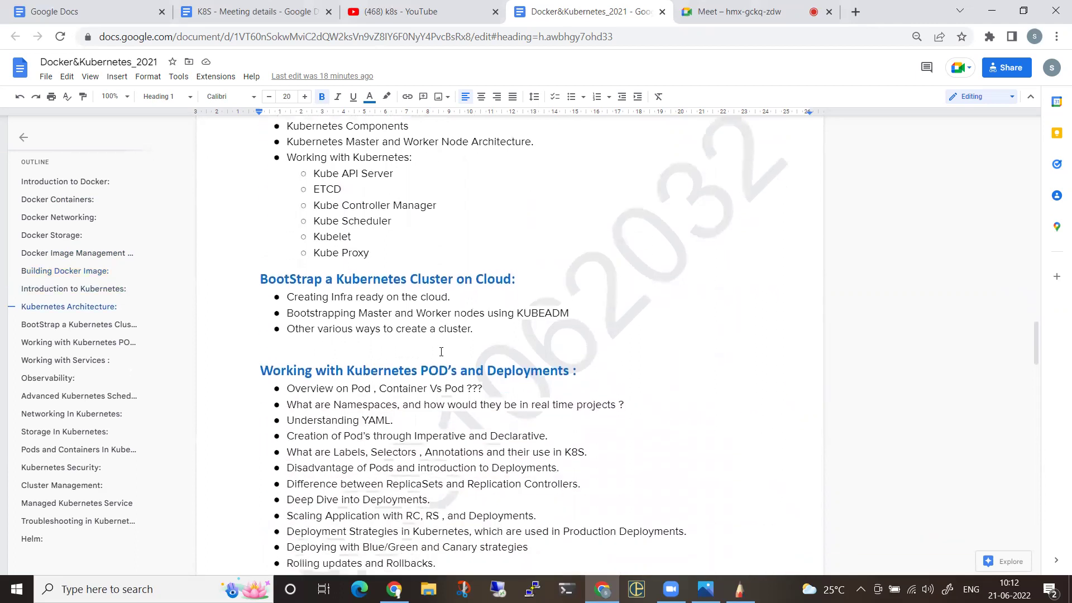
{"action": "scroll", "coordinate": [441, 352], "scroll_direction": "down", "scroll_amount": 2}
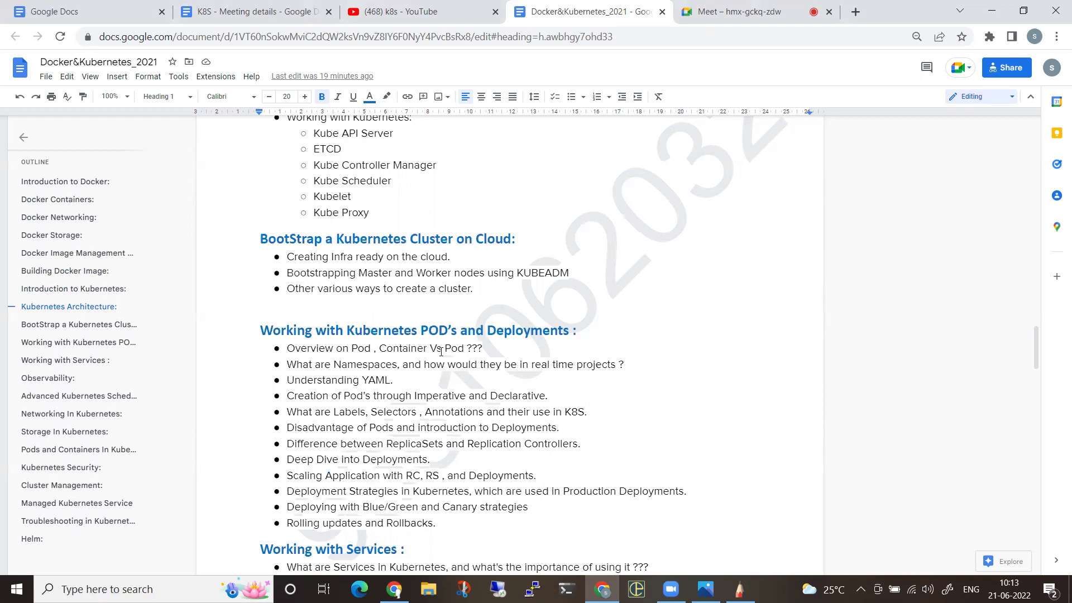
{"action": "scroll", "coordinate": [441, 352], "scroll_direction": "down", "scroll_amount": 5}
{"action": "scroll", "coordinate": [441, 352], "scroll_direction": "down", "scroll_amount": 2}
{"action": "scroll", "coordinate": [414, 376], "scroll_direction": "down", "scroll_amount": 2}
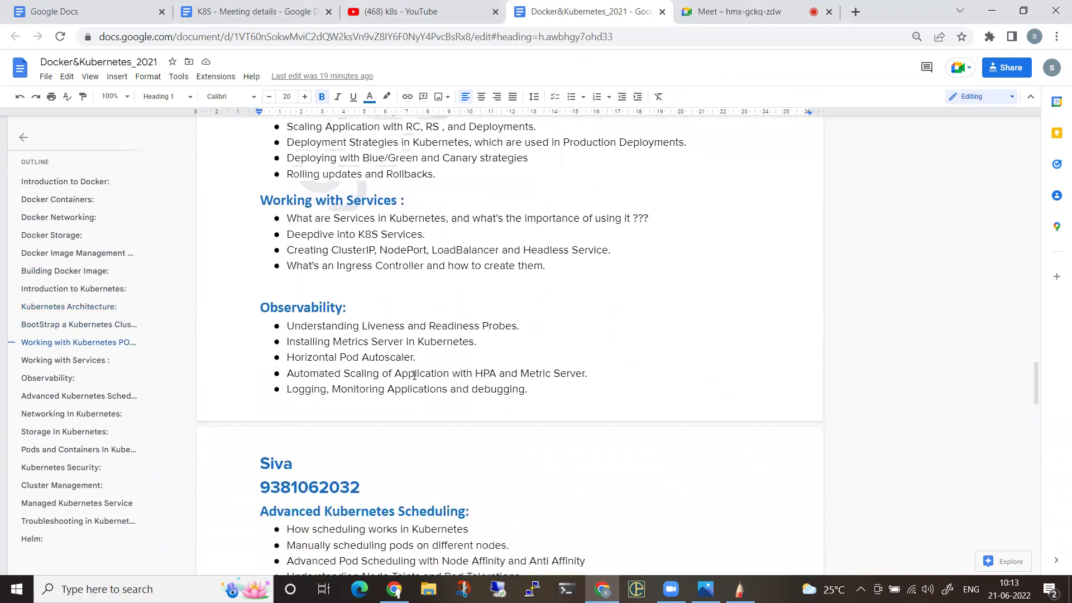
{"action": "scroll", "coordinate": [415, 376], "scroll_direction": "down", "scroll_amount": 4}
{"action": "scroll", "coordinate": [414, 375], "scroll_direction": "down", "scroll_amount": 3}
{"action": "scroll", "coordinate": [377, 344], "scroll_direction": "down", "scroll_amount": 3}
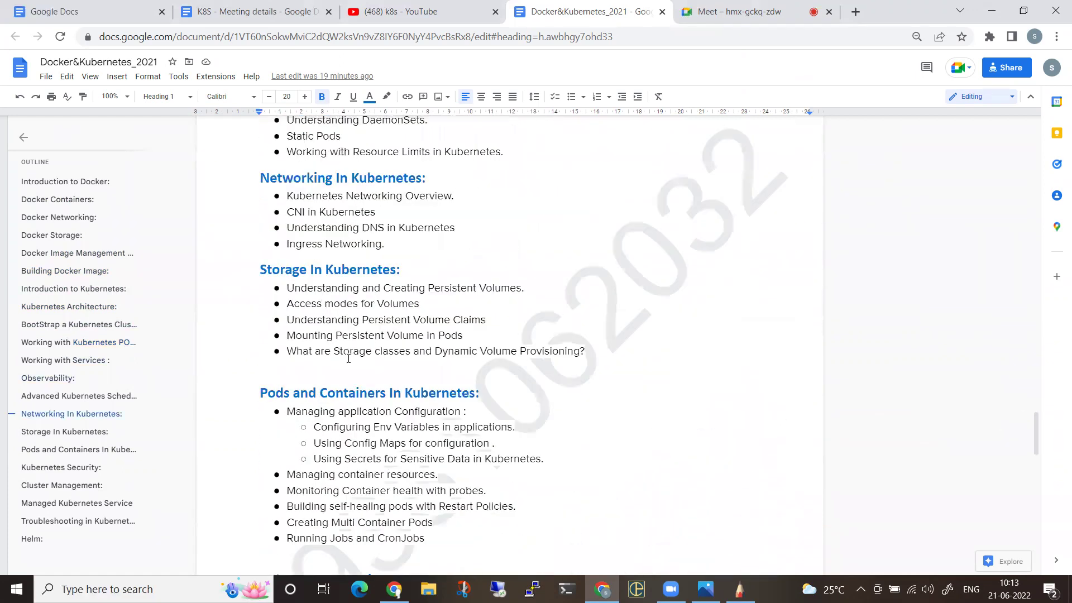
{"action": "scroll", "coordinate": [350, 321], "scroll_direction": "down", "scroll_amount": 3}
{"action": "scroll", "coordinate": [377, 335], "scroll_direction": "down", "scroll_amount": 3}
{"action": "scroll", "coordinate": [418, 336], "scroll_direction": "down", "scroll_amount": 2}
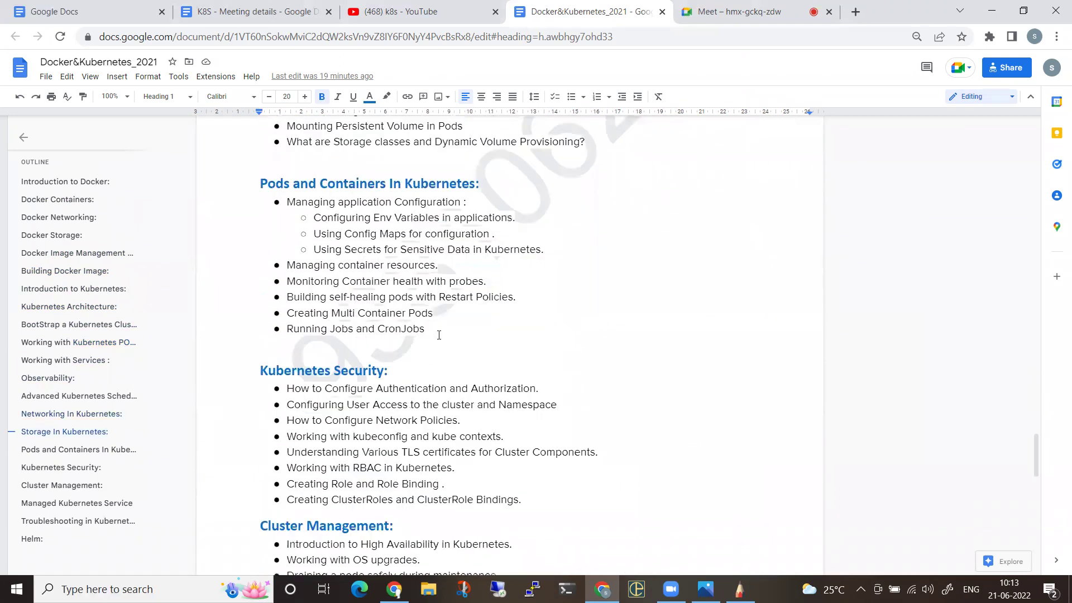
{"action": "scroll", "coordinate": [439, 336], "scroll_direction": "down", "scroll_amount": 2}
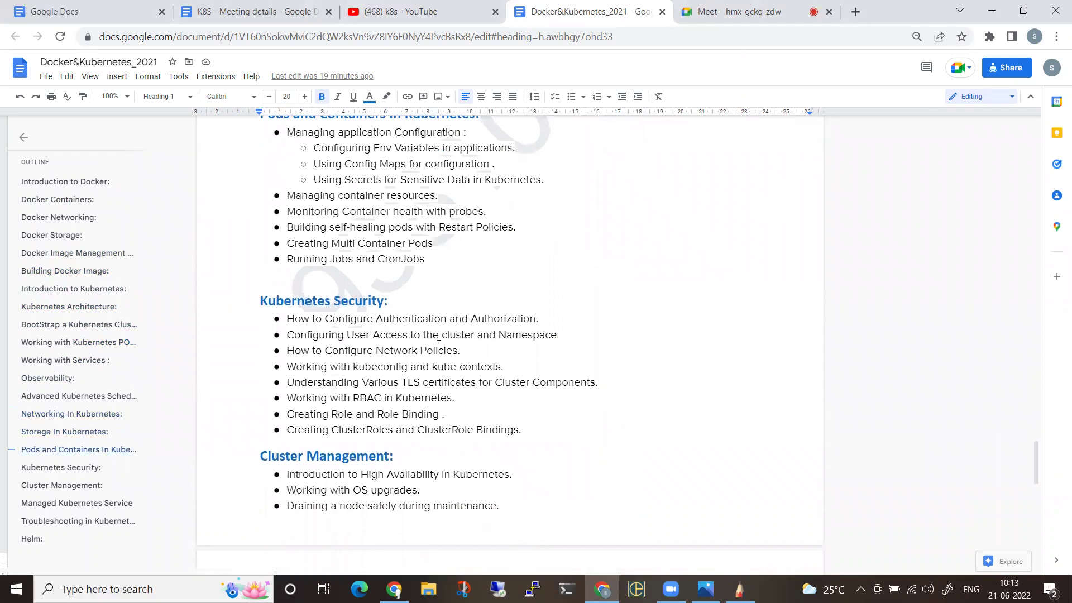
{"action": "left_click_drag", "start_coordinate": [534, 433], "coordinate": [265, 289]}
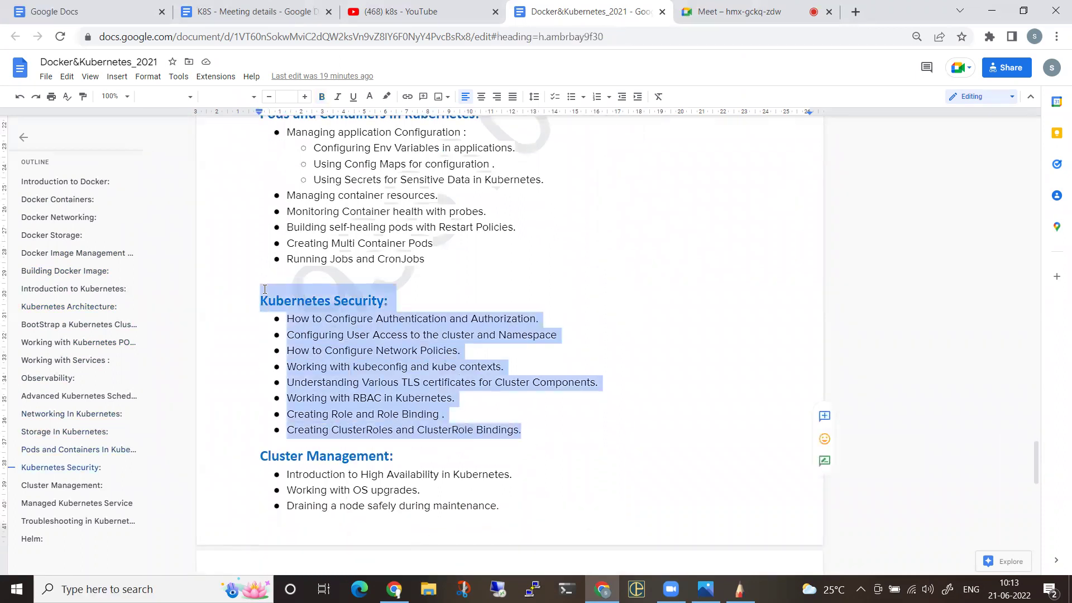
{"action": "scroll", "coordinate": [265, 289], "scroll_direction": "down", "scroll_amount": 2}
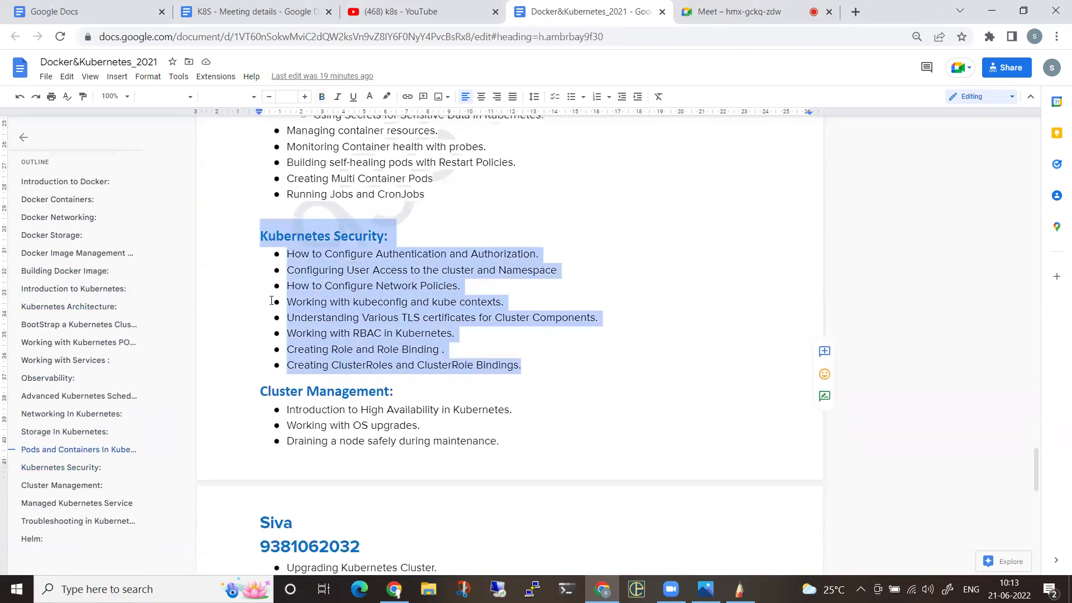
{"action": "scroll", "coordinate": [276, 311], "scroll_direction": "down", "scroll_amount": 2}
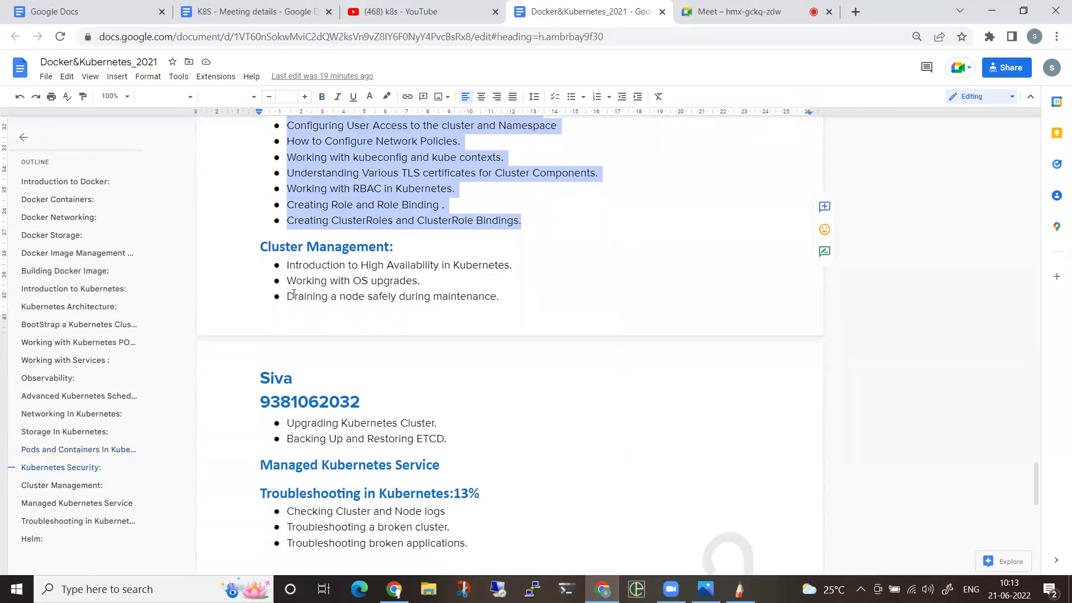
{"action": "scroll", "coordinate": [293, 293], "scroll_direction": "down", "scroll_amount": 2}
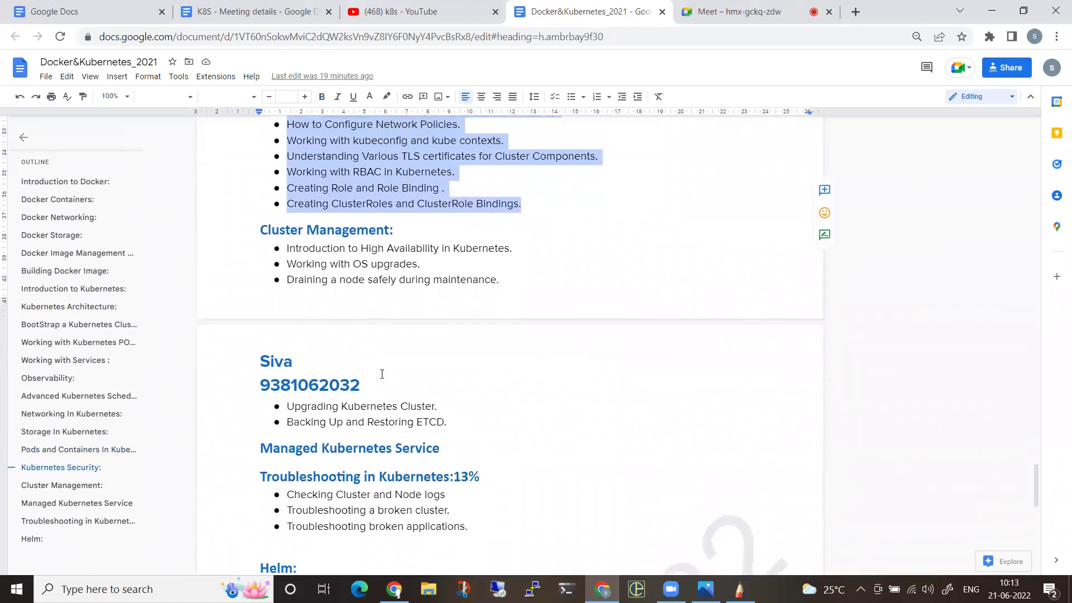
{"action": "scroll", "coordinate": [377, 302], "scroll_direction": "down", "scroll_amount": 3}
{"action": "left_click_drag", "start_coordinate": [441, 258], "coordinate": [227, 250]}
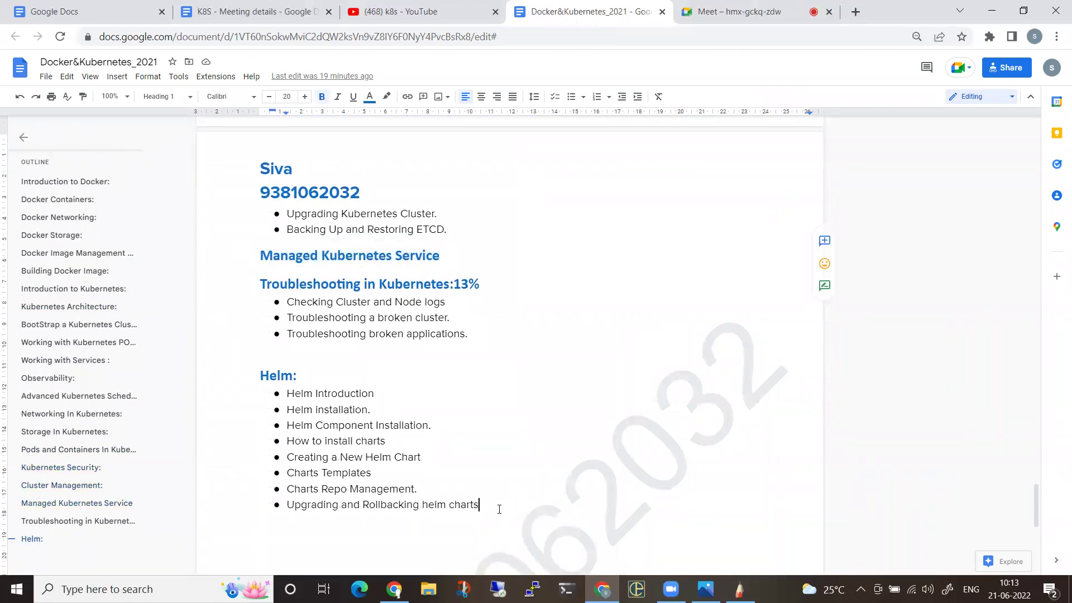
{"action": "left_click_drag", "start_coordinate": [498, 506], "coordinate": [362, 469]}
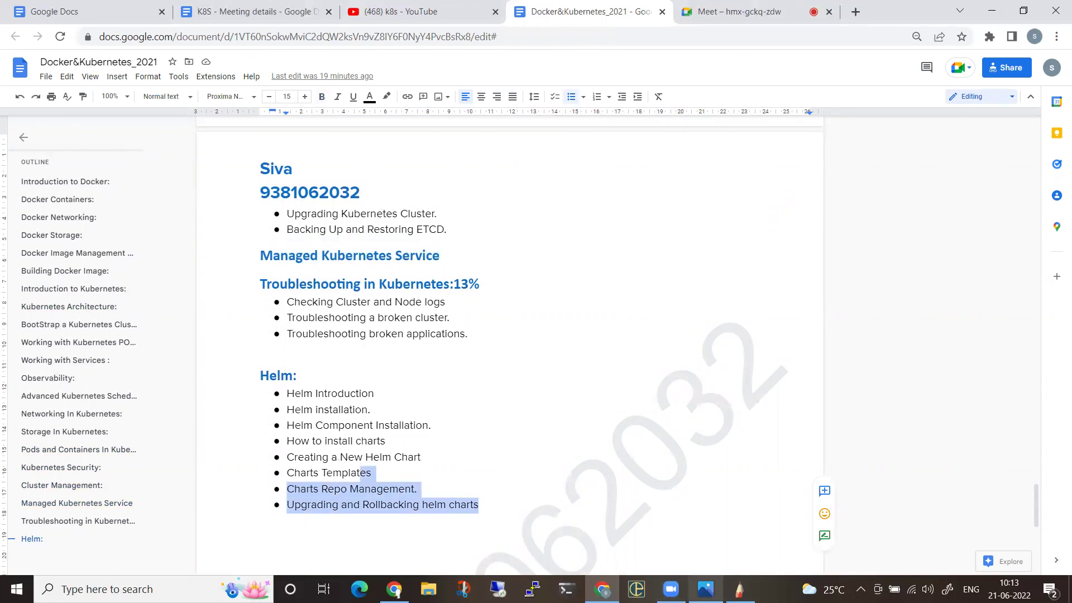
{"action": "left_click", "coordinate": [740, 589]}
Step: Clear the canvas and write docker, kubernetes, CKA and CKAD in dark blue
{"action": "key", "text": "Delete"}
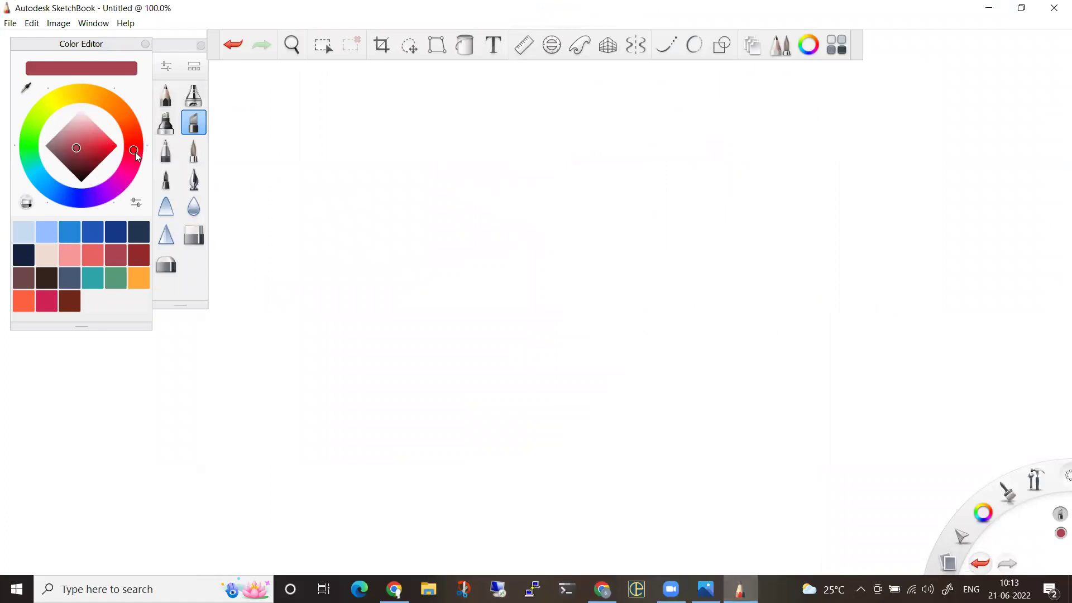
{"action": "left_click", "coordinate": [115, 232]}
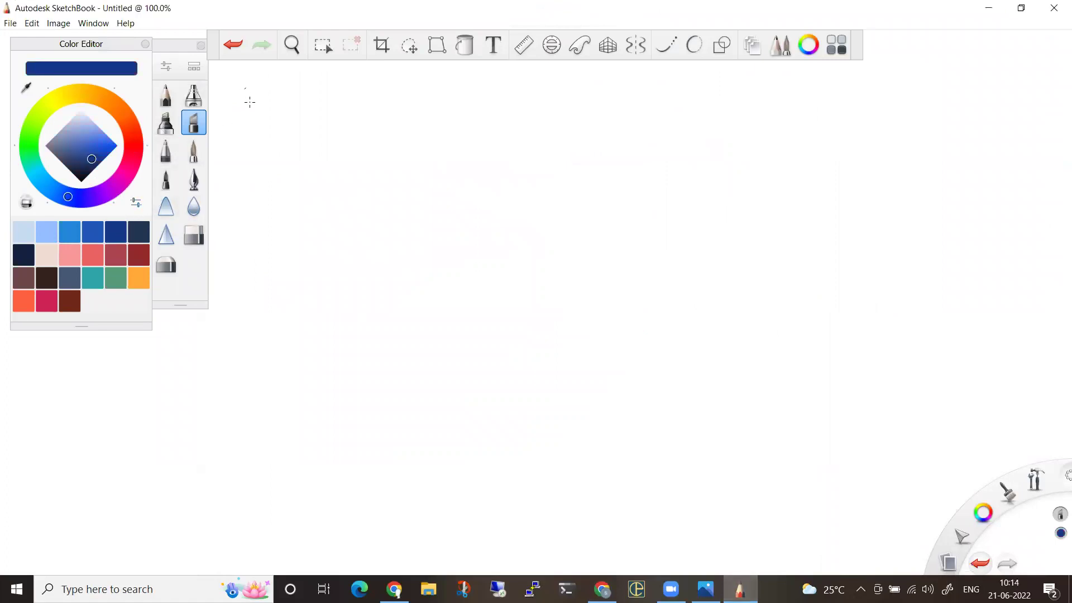
{"action": "left_click_drag", "start_coordinate": [252, 98], "coordinate": [348, 112]}
{"action": "mouse_move", "coordinate": [287, 155]}
{"action": "left_mouse_down"}
{"action": "mouse_move", "coordinate": [306, 166]}
{"action": "mouse_move", "coordinate": [272, 195]}
{"action": "mouse_move", "coordinate": [390, 178]}
{"action": "left_mouse_up"}
{"action": "mouse_move", "coordinate": [302, 222]}
{"action": "left_mouse_down"}
{"action": "mouse_move", "coordinate": [289, 239]}
{"action": "mouse_move", "coordinate": [329, 236]}
{"action": "left_mouse_up"}
{"action": "left_click_drag", "start_coordinate": [335, 235], "coordinate": [413, 212]}
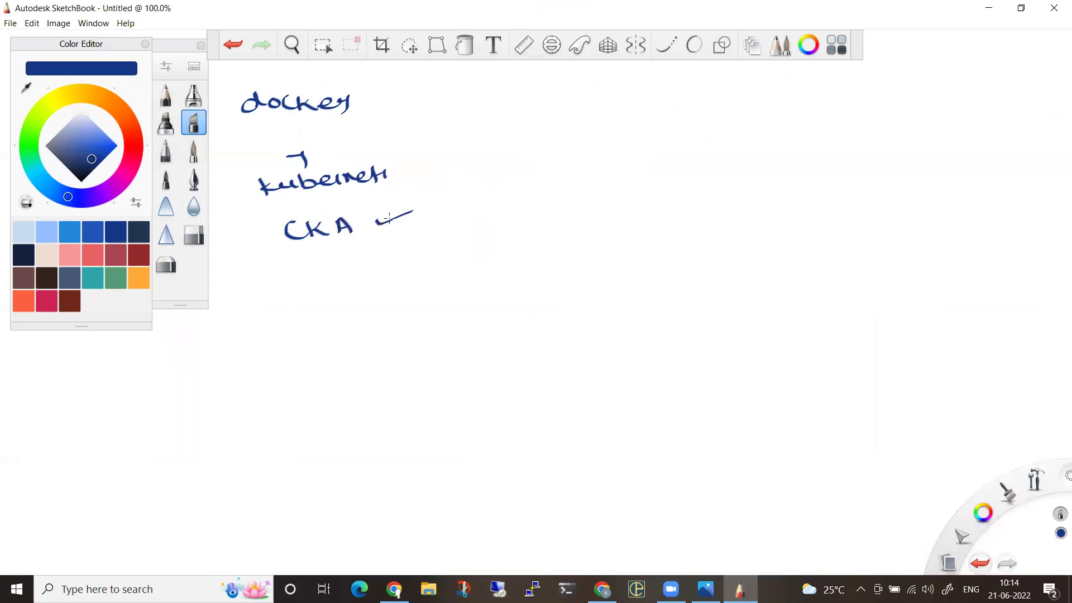
{"action": "left_click_drag", "start_coordinate": [297, 268], "coordinate": [294, 284]}
{"action": "mouse_move", "coordinate": [306, 267]}
{"action": "left_mouse_down"}
{"action": "mouse_move", "coordinate": [308, 287]}
{"action": "mouse_move", "coordinate": [312, 279]}
{"action": "left_mouse_up"}
{"action": "left_click_drag", "start_coordinate": [335, 286], "coordinate": [356, 273]}
{"action": "left_click_drag", "start_coordinate": [362, 267], "coordinate": [377, 280]}
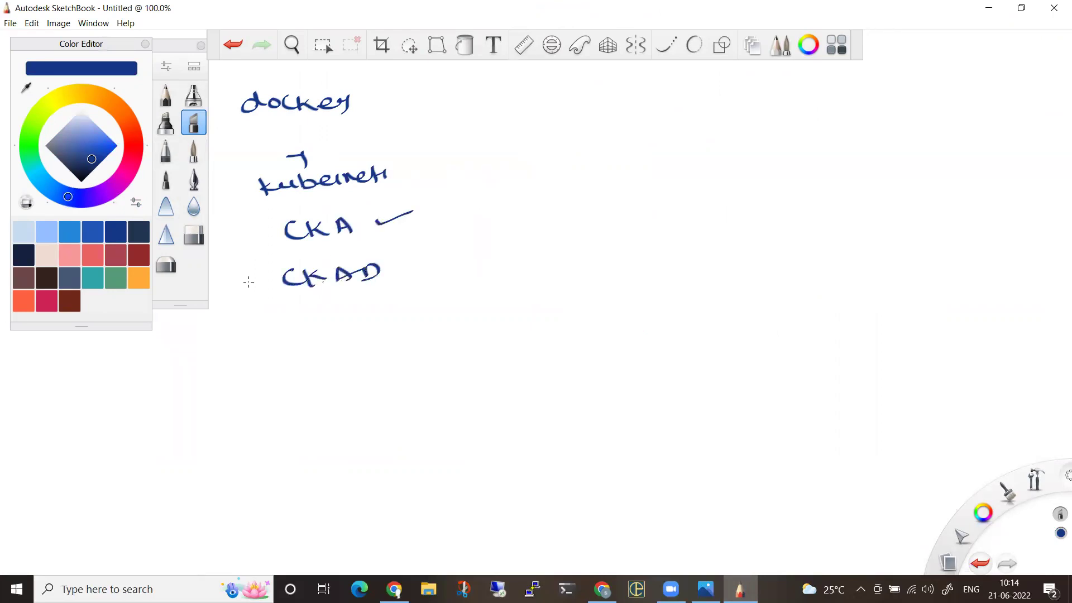
Step: In black, tick CKA, write helm below, and add a brace labelled 'cert'
{"action": "left_click", "coordinate": [45, 278]}
{"action": "left_click_drag", "start_coordinate": [428, 211], "coordinate": [452, 201]}
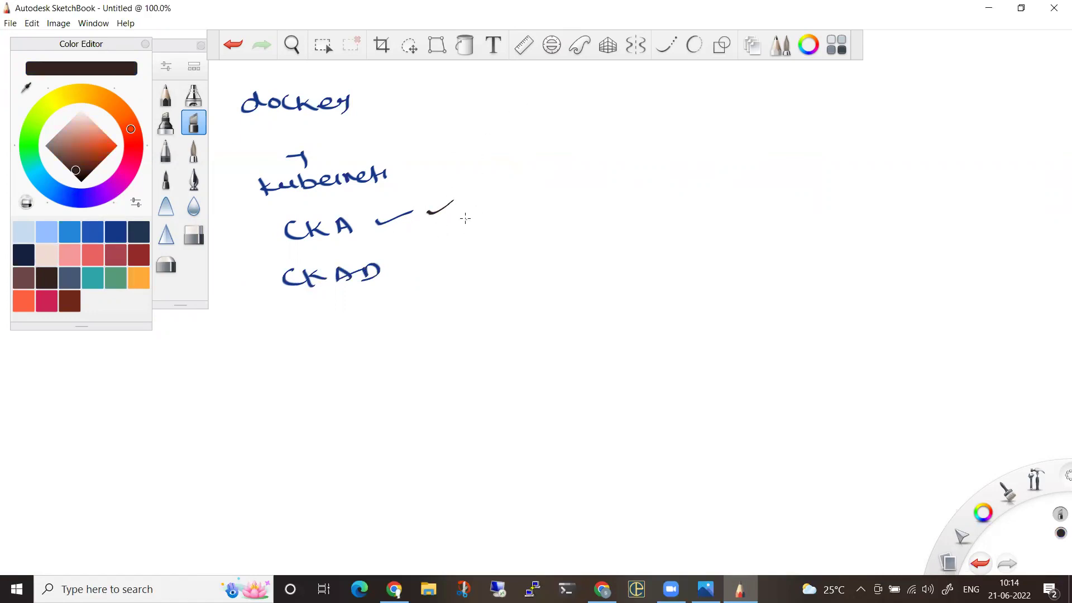
{"action": "mouse_move", "coordinate": [329, 331]}
{"action": "left_mouse_down"}
{"action": "mouse_move", "coordinate": [347, 338]}
{"action": "mouse_move", "coordinate": [312, 372]}
{"action": "mouse_move", "coordinate": [373, 356]}
{"action": "left_mouse_up"}
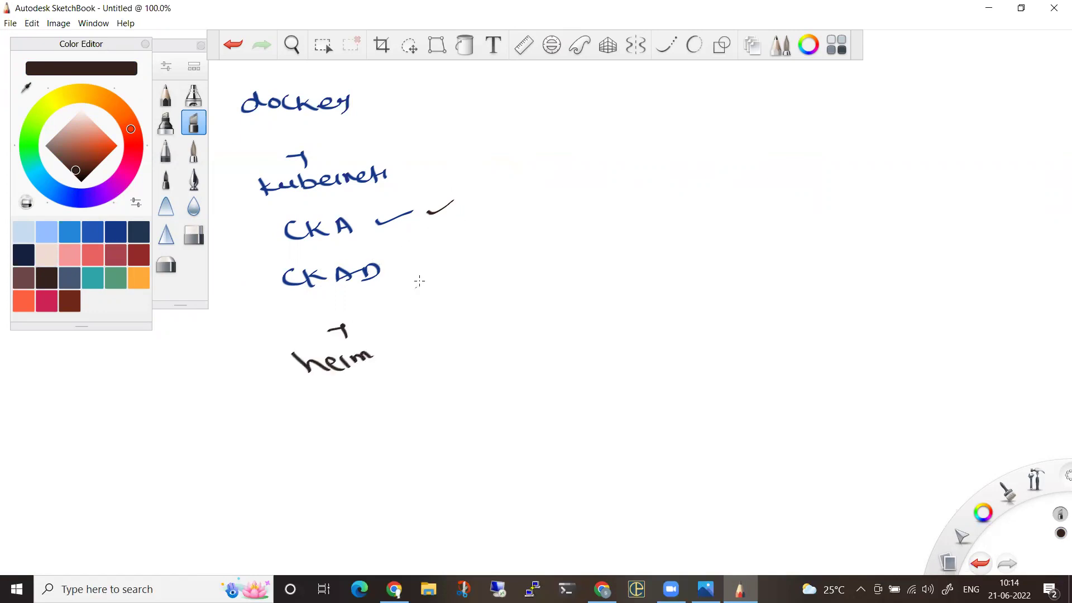
{"action": "mouse_move", "coordinate": [462, 208]}
{"action": "left_mouse_down"}
{"action": "mouse_move", "coordinate": [485, 226]}
{"action": "mouse_move", "coordinate": [470, 270]}
{"action": "left_mouse_up"}
{"action": "mouse_move", "coordinate": [546, 223]}
{"action": "left_mouse_down"}
{"action": "mouse_move", "coordinate": [540, 237]}
{"action": "mouse_move", "coordinate": [596, 227]}
{"action": "left_mouse_up"}
{"action": "left_click_drag", "start_coordinate": [596, 214], "coordinate": [618, 223]}
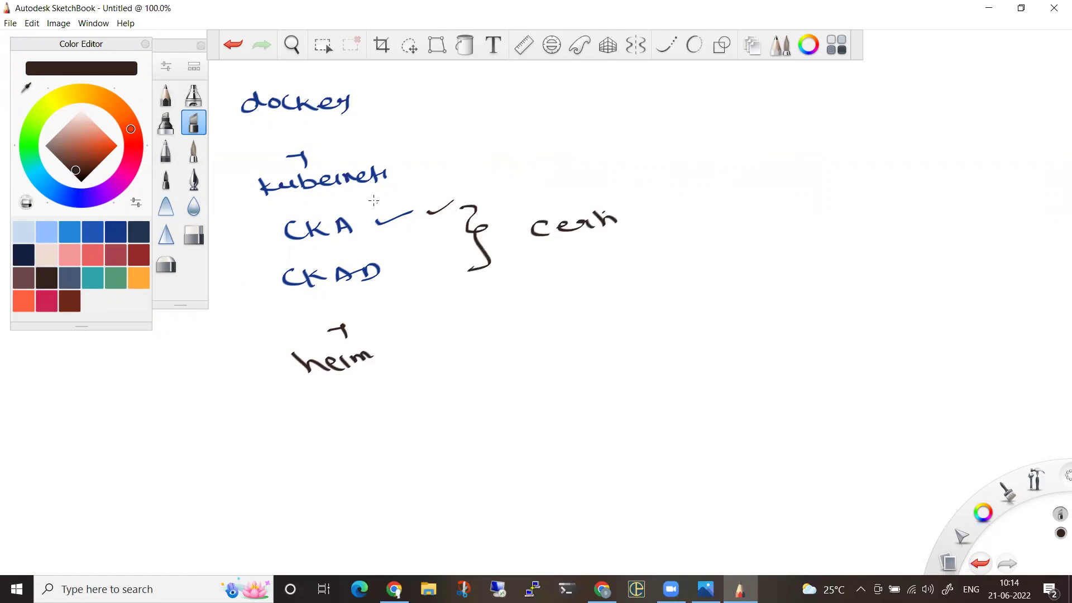
Step: Draw arrows rising from CKA and CKAD, and tick both certifications
{"action": "left_click_drag", "start_coordinate": [365, 220], "coordinate": [540, 173]}
{"action": "left_click_drag", "start_coordinate": [396, 261], "coordinate": [475, 214]}
{"action": "left_click_drag", "start_coordinate": [474, 215], "coordinate": [536, 179]}
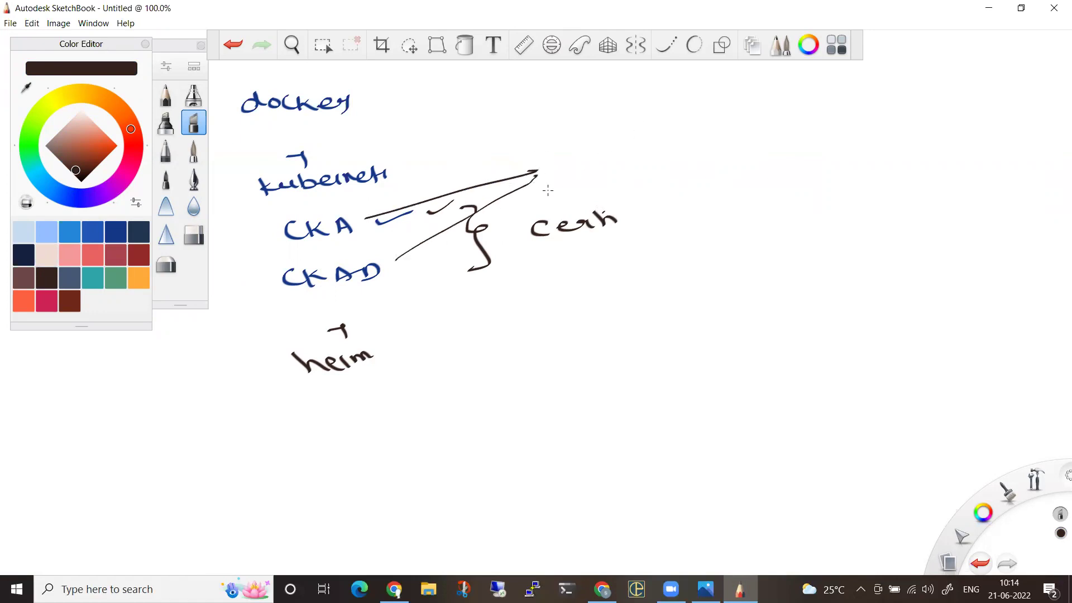
{"action": "left_click_drag", "start_coordinate": [265, 228], "coordinate": [278, 221]}
{"action": "left_click_drag", "start_coordinate": [262, 282], "coordinate": [277, 272]}
Step: Write the 'Real deploy' notes list in black at the top right
{"action": "left_click_drag", "start_coordinate": [689, 140], "coordinate": [744, 154]}
{"action": "left_click_drag", "start_coordinate": [749, 141], "coordinate": [754, 154]}
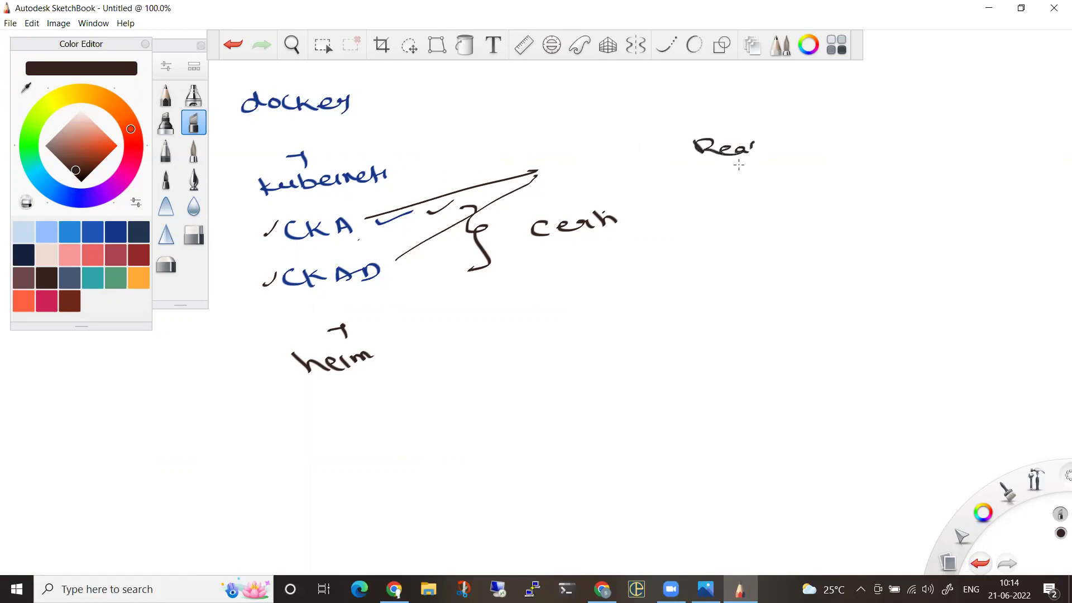
{"action": "left_click_drag", "start_coordinate": [706, 191], "coordinate": [761, 188]}
{"action": "left_click_drag", "start_coordinate": [757, 178], "coordinate": [771, 186]}
{"action": "left_click_drag", "start_coordinate": [711, 222], "coordinate": [745, 233]}
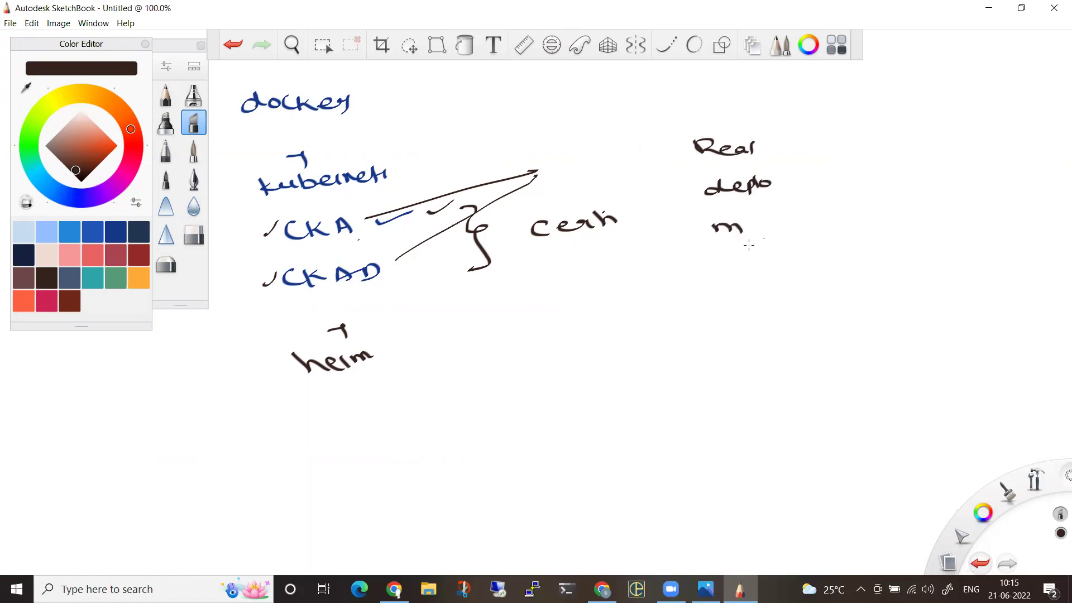
{"action": "left_click_drag", "start_coordinate": [722, 252], "coordinate": [710, 271]}
{"action": "mouse_move", "coordinate": [725, 248]}
{"action": "left_mouse_down"}
{"action": "mouse_move", "coordinate": [733, 269]}
{"action": "mouse_move", "coordinate": [759, 264]}
{"action": "left_mouse_up"}
{"action": "left_click_drag", "start_coordinate": [755, 257], "coordinate": [786, 260]}
{"action": "mouse_move", "coordinate": [741, 292]}
{"action": "left_mouse_down"}
{"action": "mouse_move", "coordinate": [755, 310]}
{"action": "mouse_move", "coordinate": [775, 303]}
{"action": "left_mouse_up"}
{"action": "mouse_move", "coordinate": [779, 286]}
{"action": "left_mouse_down"}
{"action": "mouse_move", "coordinate": [791, 303]}
{"action": "mouse_move", "coordinate": [808, 300]}
{"action": "left_mouse_up"}
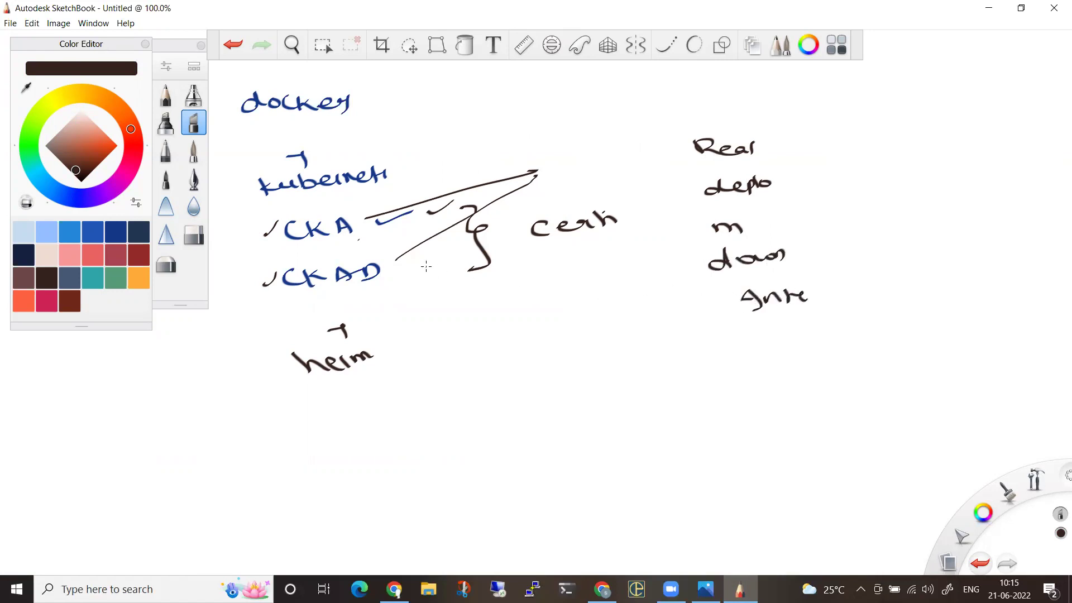
Step: Write '(60hrs)' in blue at the top, bracketed and underlined
{"action": "left_click", "coordinate": [116, 233]}
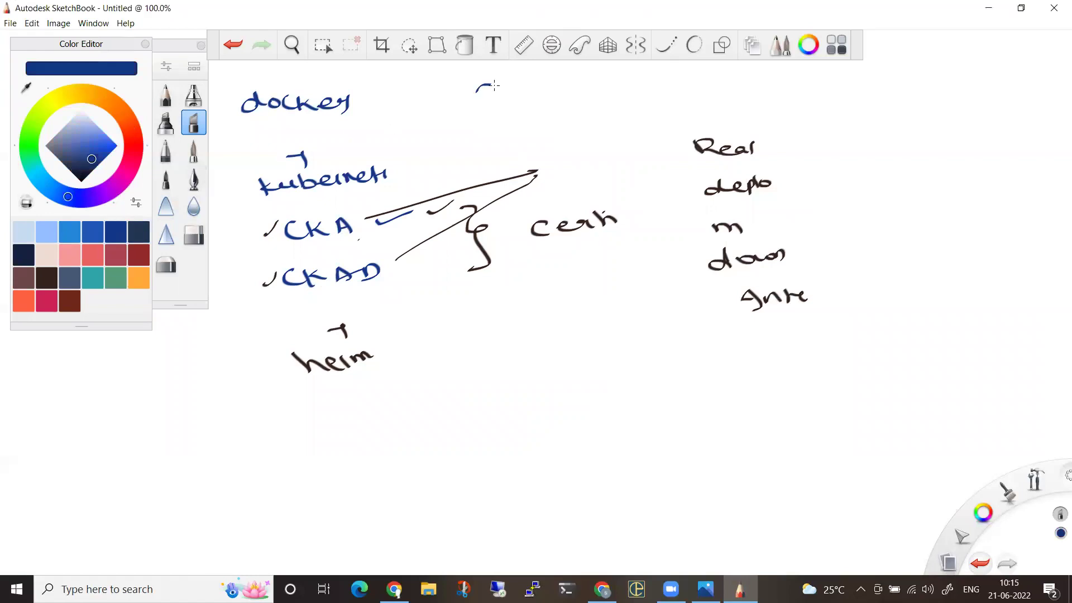
{"action": "left_click_drag", "start_coordinate": [493, 84], "coordinate": [503, 119]}
{"action": "mouse_move", "coordinate": [514, 82]}
{"action": "left_mouse_down"}
{"action": "mouse_move", "coordinate": [518, 107]}
{"action": "mouse_move", "coordinate": [536, 113]}
{"action": "left_mouse_up"}
{"action": "left_click_drag", "start_coordinate": [549, 76], "coordinate": [557, 105]}
{"action": "left_click_drag", "start_coordinate": [558, 93], "coordinate": [608, 95]}
{"action": "left_click_drag", "start_coordinate": [620, 71], "coordinate": [612, 109]}
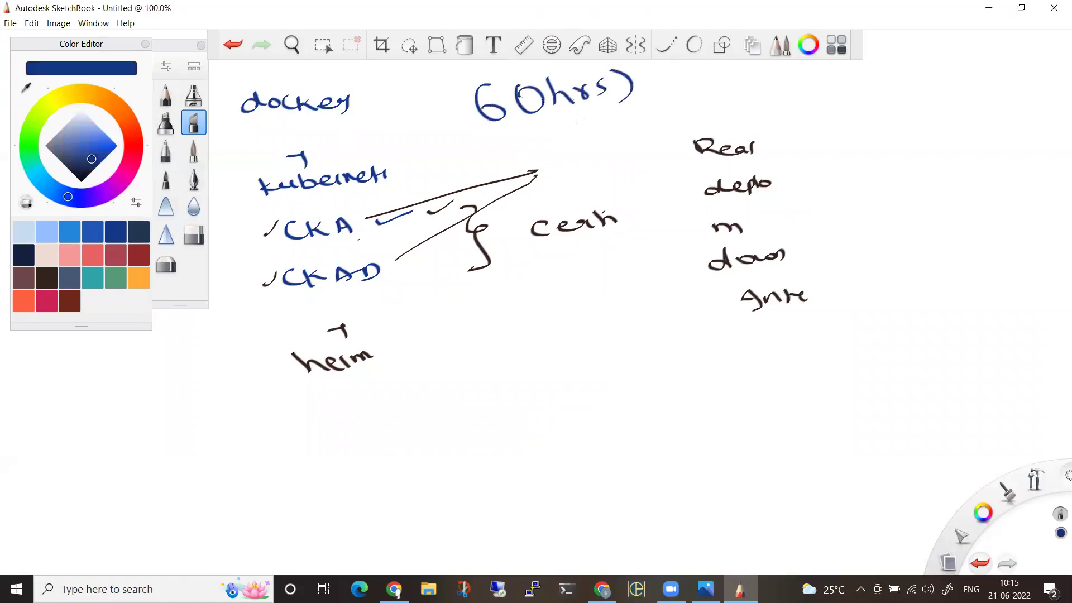
{"action": "mouse_move", "coordinate": [463, 85]}
{"action": "left_mouse_down"}
{"action": "mouse_move", "coordinate": [456, 122]}
{"action": "mouse_move", "coordinate": [667, 122]}
{"action": "left_mouse_up"}
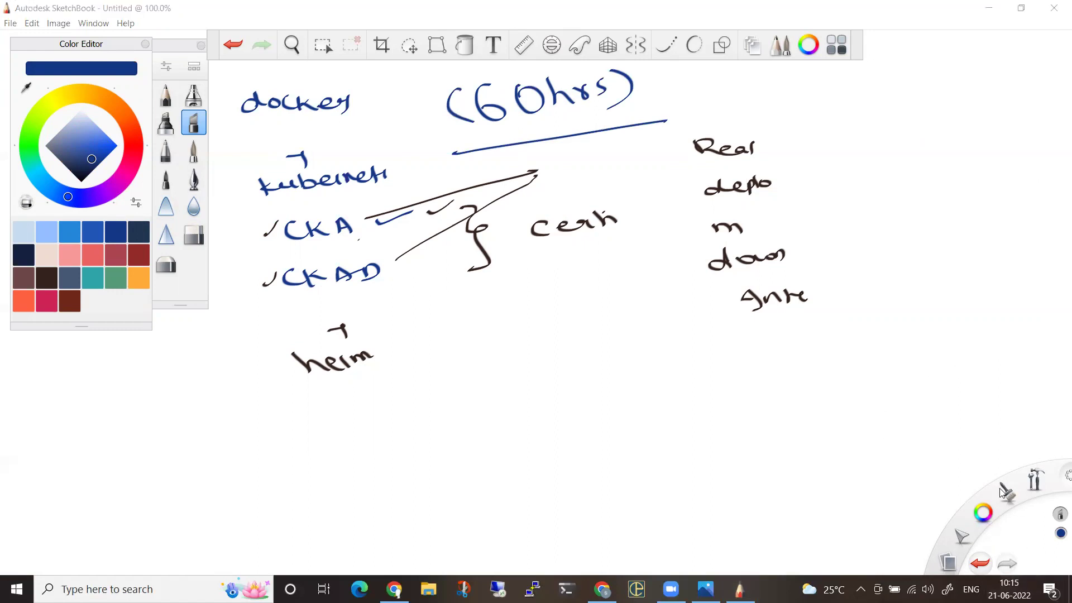
Step: Check the calendar, then write '7AM IST' near the bottom
{"action": "left_click", "coordinate": [1010, 589]}
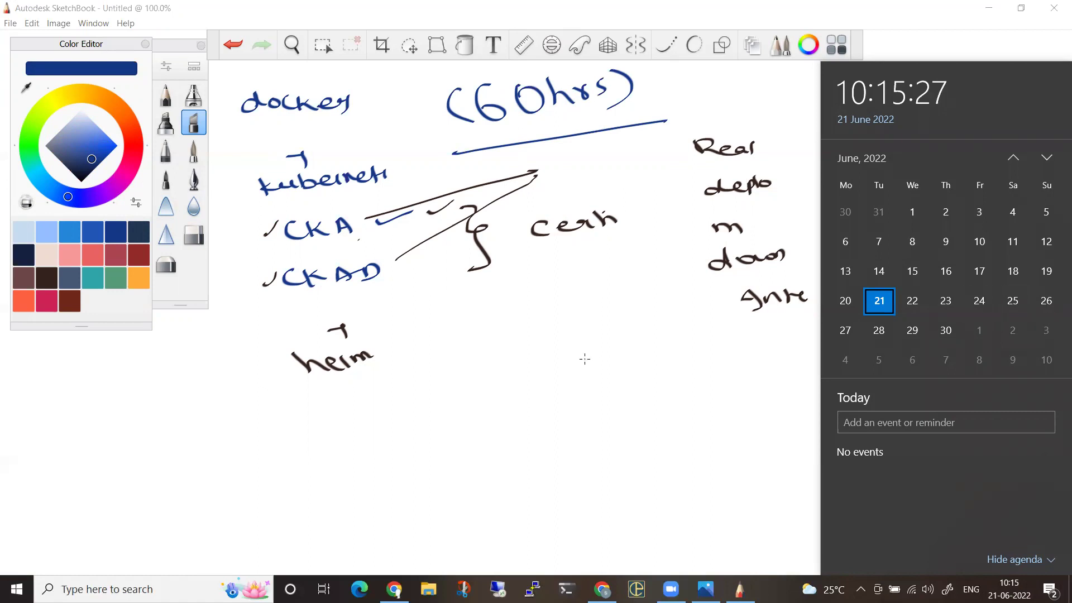
{"action": "left_click", "coordinate": [651, 323]}
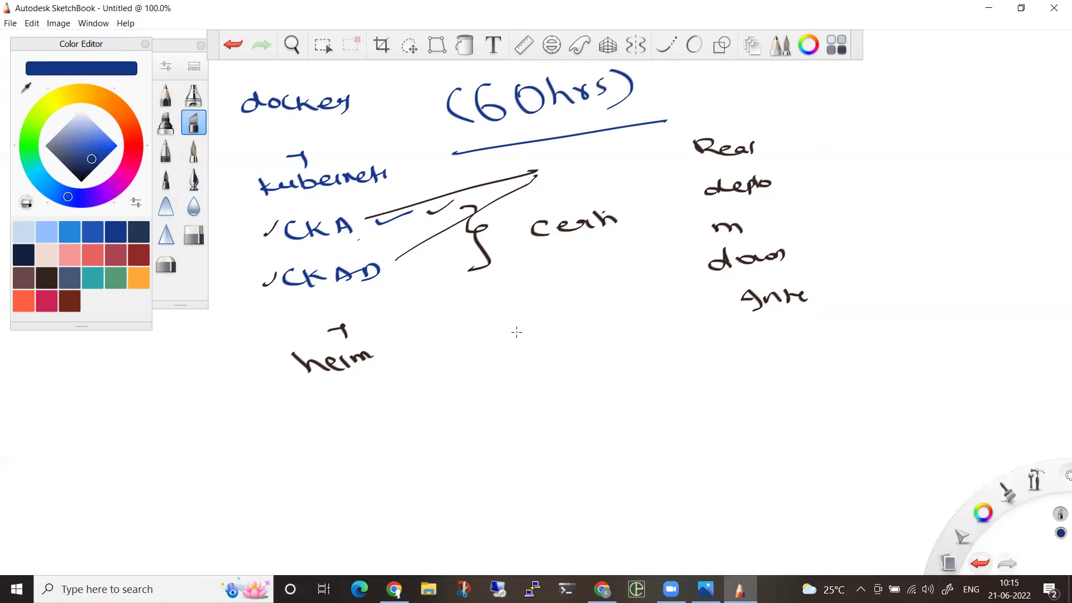
{"action": "mouse_move", "coordinate": [471, 438]}
{"action": "left_mouse_down"}
{"action": "mouse_move", "coordinate": [506, 465]}
{"action": "mouse_move", "coordinate": [543, 427]}
{"action": "mouse_move", "coordinate": [590, 423]}
{"action": "left_mouse_up"}
{"action": "left_click_drag", "start_coordinate": [612, 420], "coordinate": [602, 440]}
{"action": "mouse_move", "coordinate": [620, 423]}
{"action": "left_mouse_down"}
{"action": "mouse_move", "coordinate": [631, 410]}
{"action": "mouse_move", "coordinate": [630, 432]}
{"action": "left_mouse_up"}
{"action": "left_click_drag", "start_coordinate": [629, 409], "coordinate": [655, 400]}
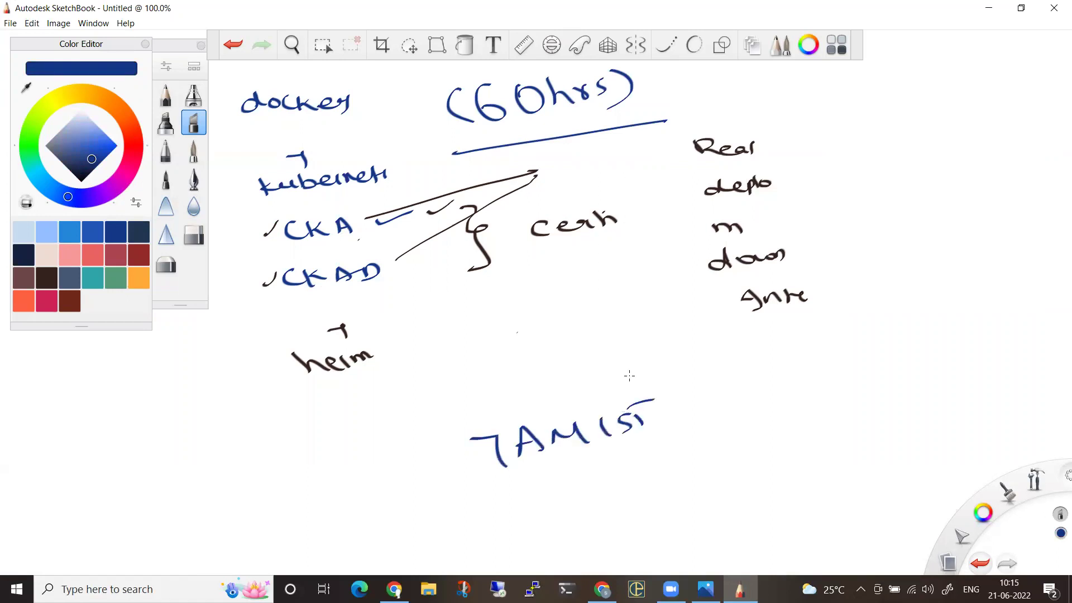
Step: In K8S - Meeting details, select the whatsapp/Call line and phone number, then check the calendar
{"action": "left_click", "coordinate": [603, 590]}
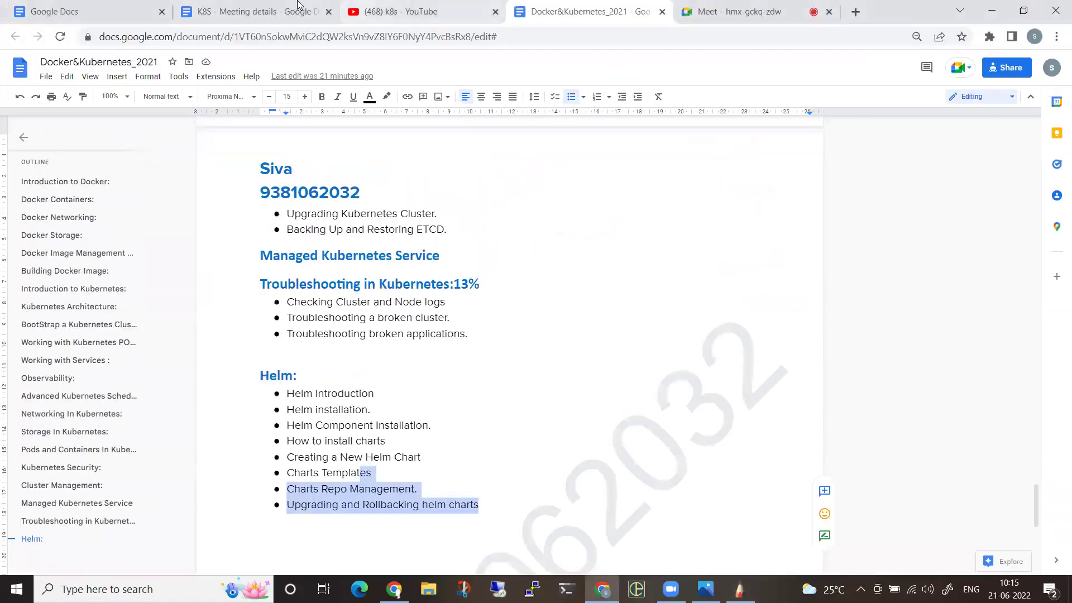
{"action": "left_click", "coordinate": [252, 11]}
{"action": "left_click_drag", "start_coordinate": [553, 267], "coordinate": [343, 252]}
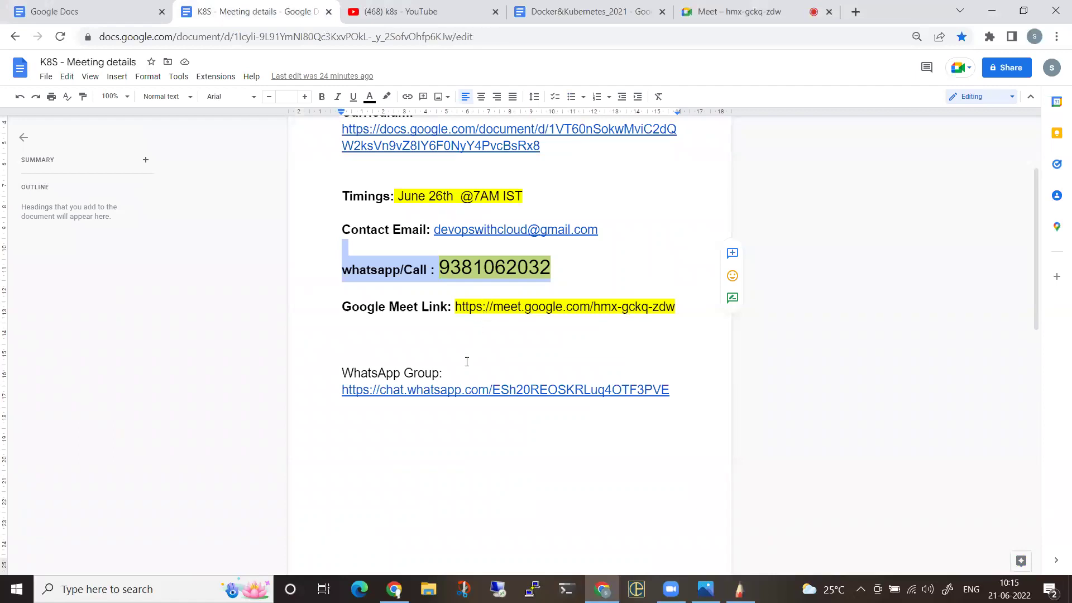
{"action": "double_click", "coordinate": [474, 270]}
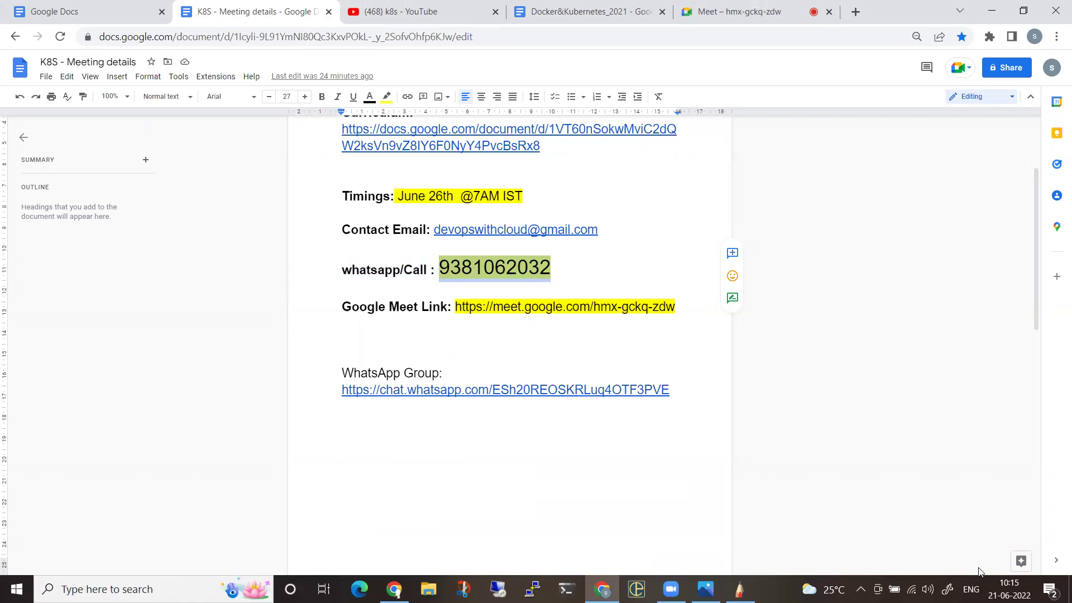
{"action": "left_click", "coordinate": [1010, 589]}
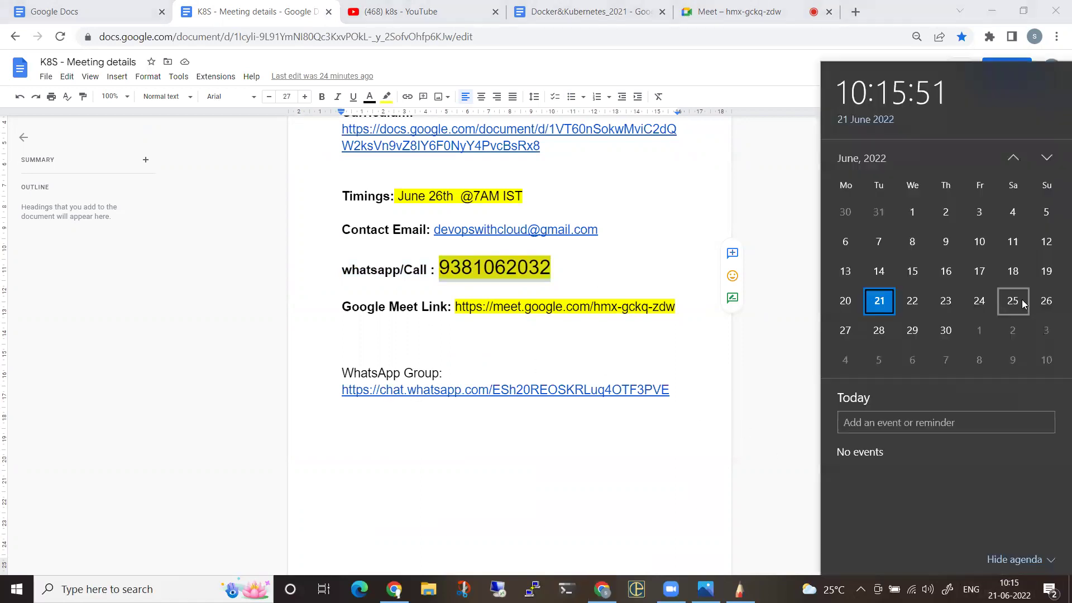